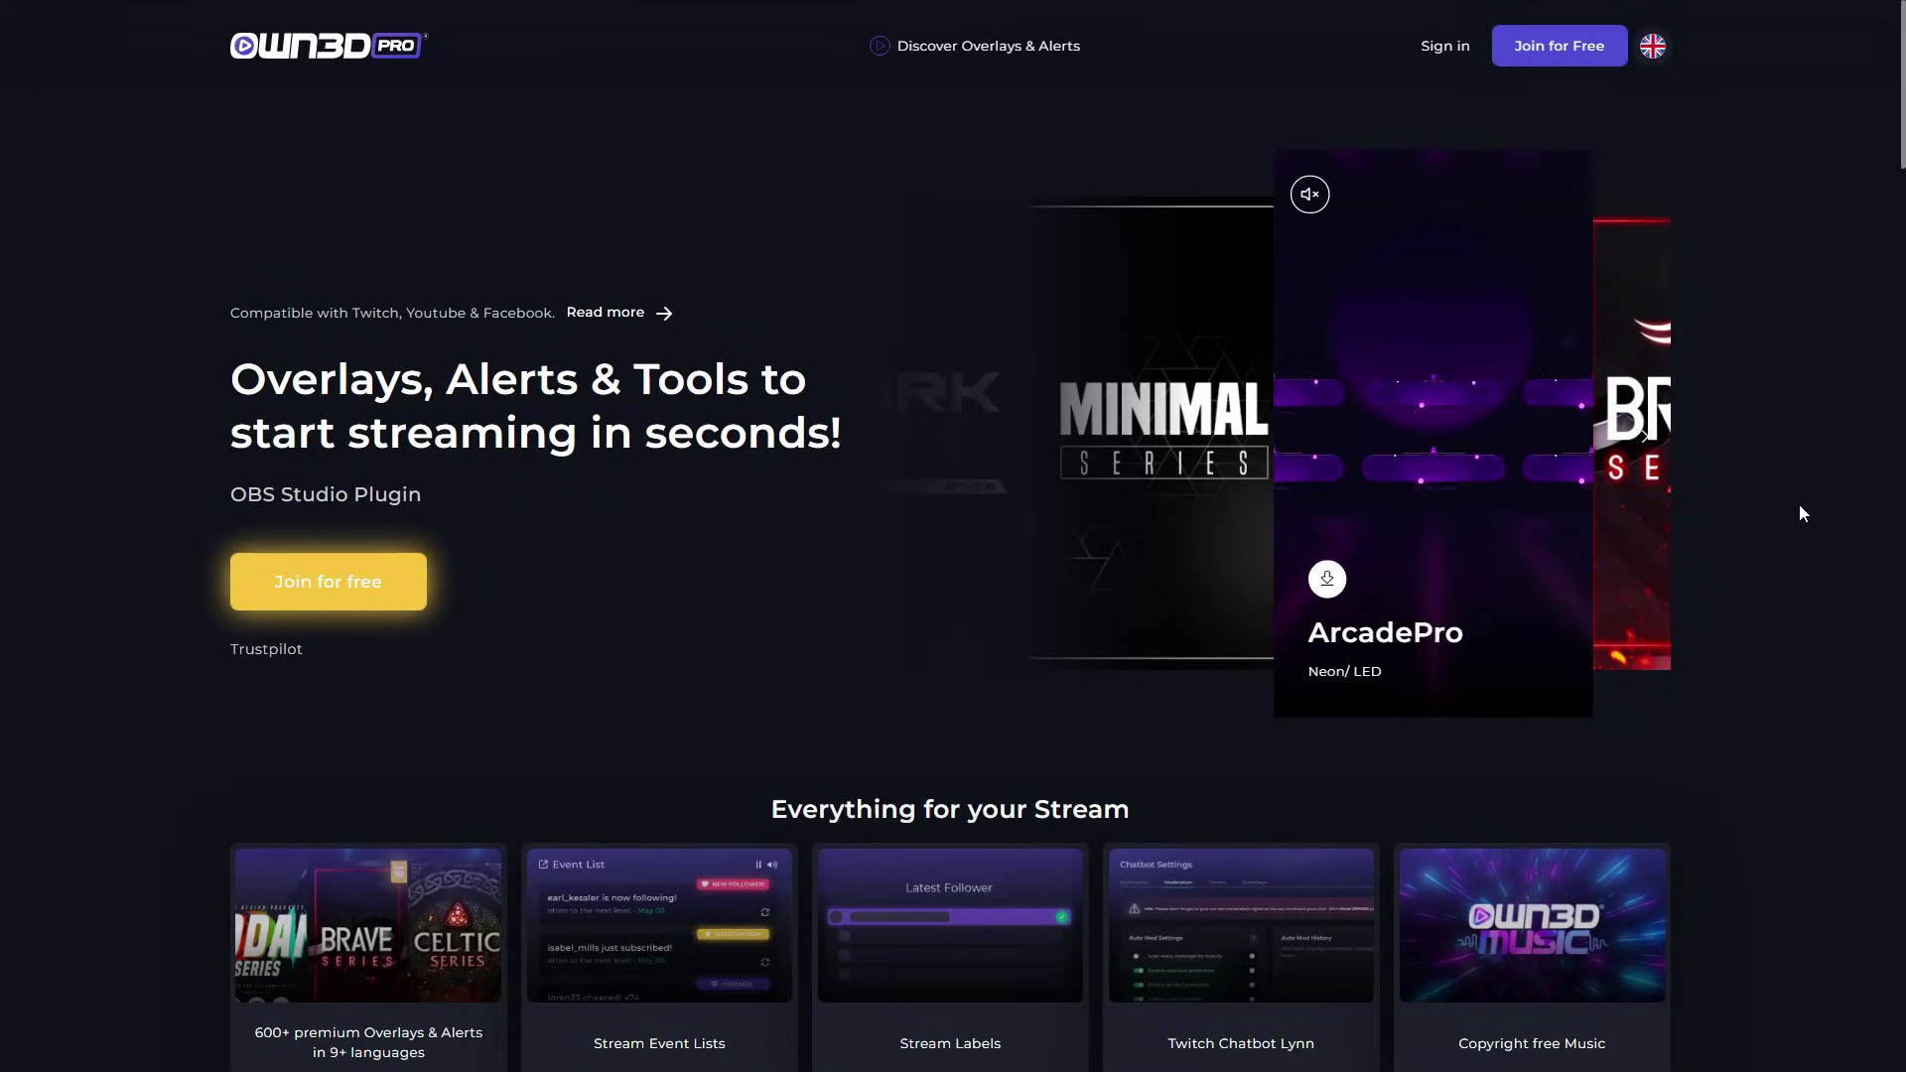
Scroll down through the OWN3D Pro landing page
scroll(1799, 505, "down", 5)
scroll(1799, 506, "down", 10)
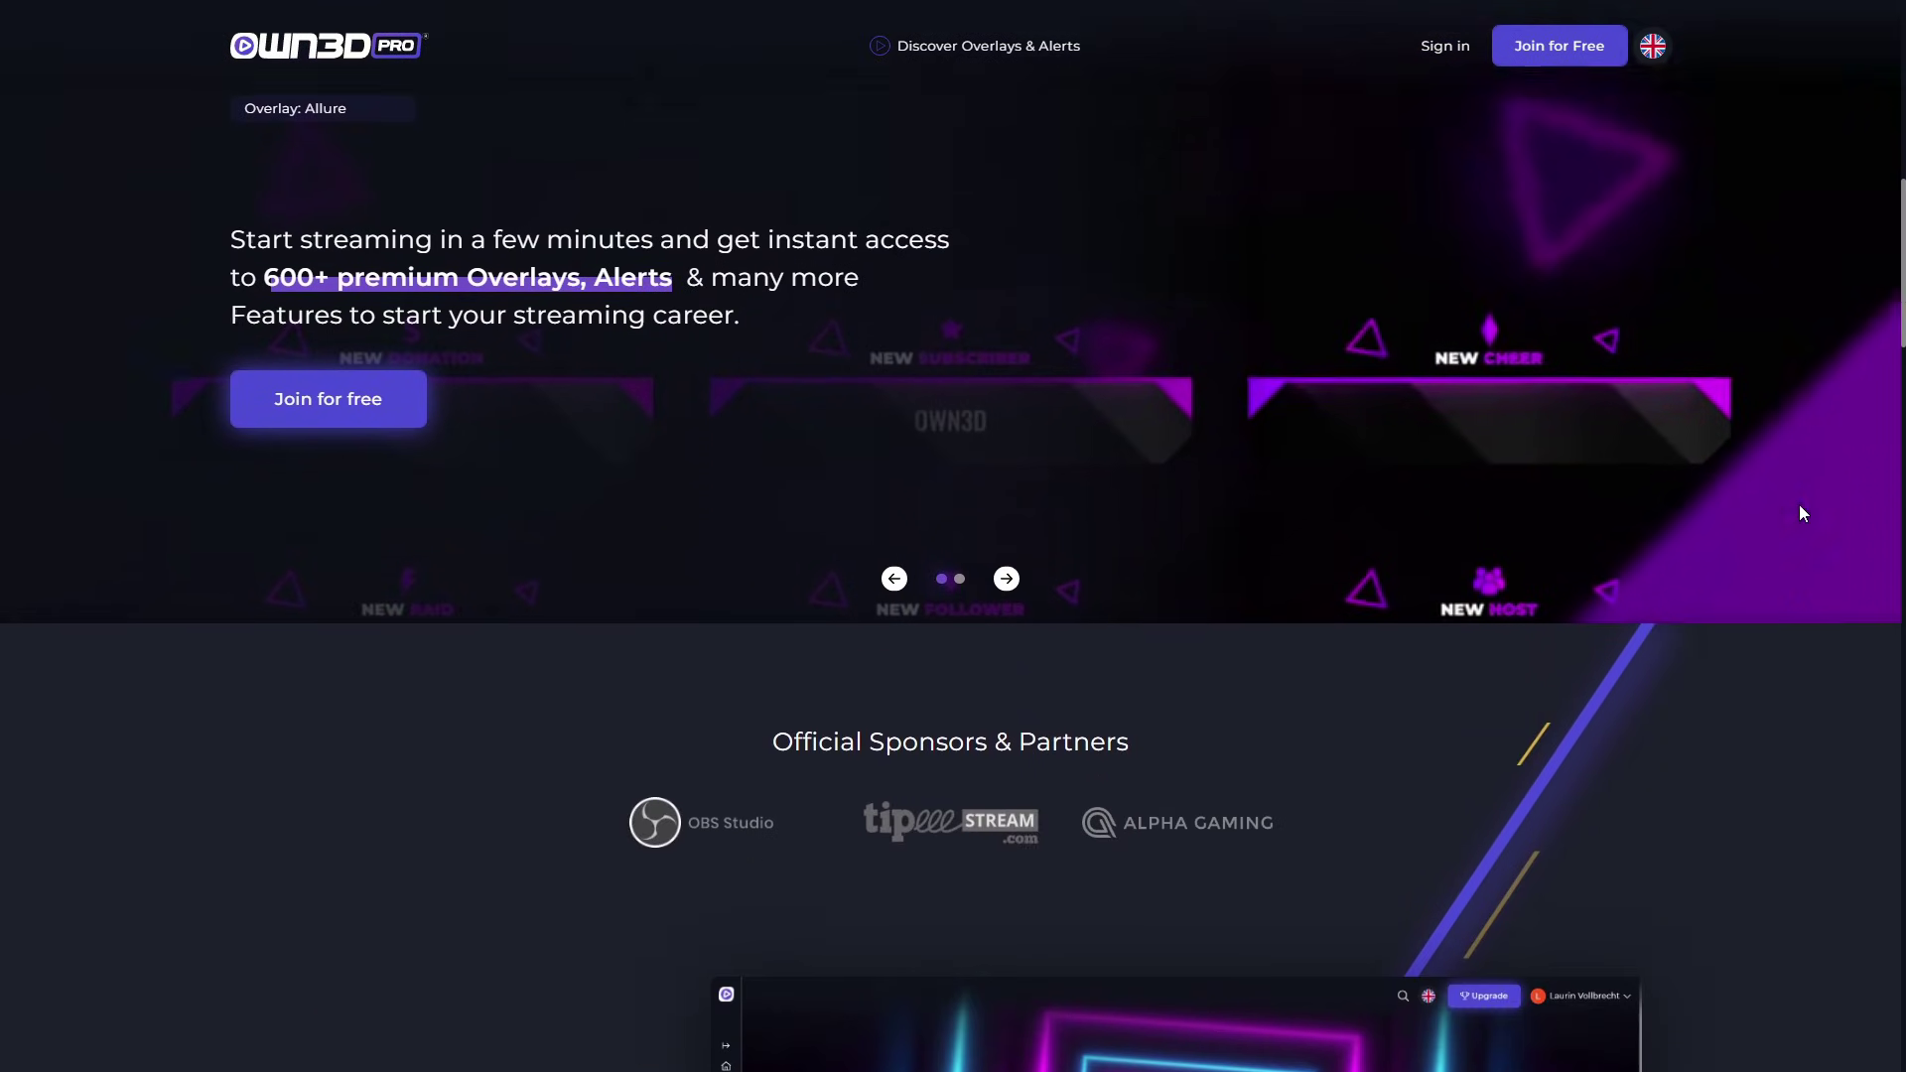
scroll(1803, 513, "down", 3)
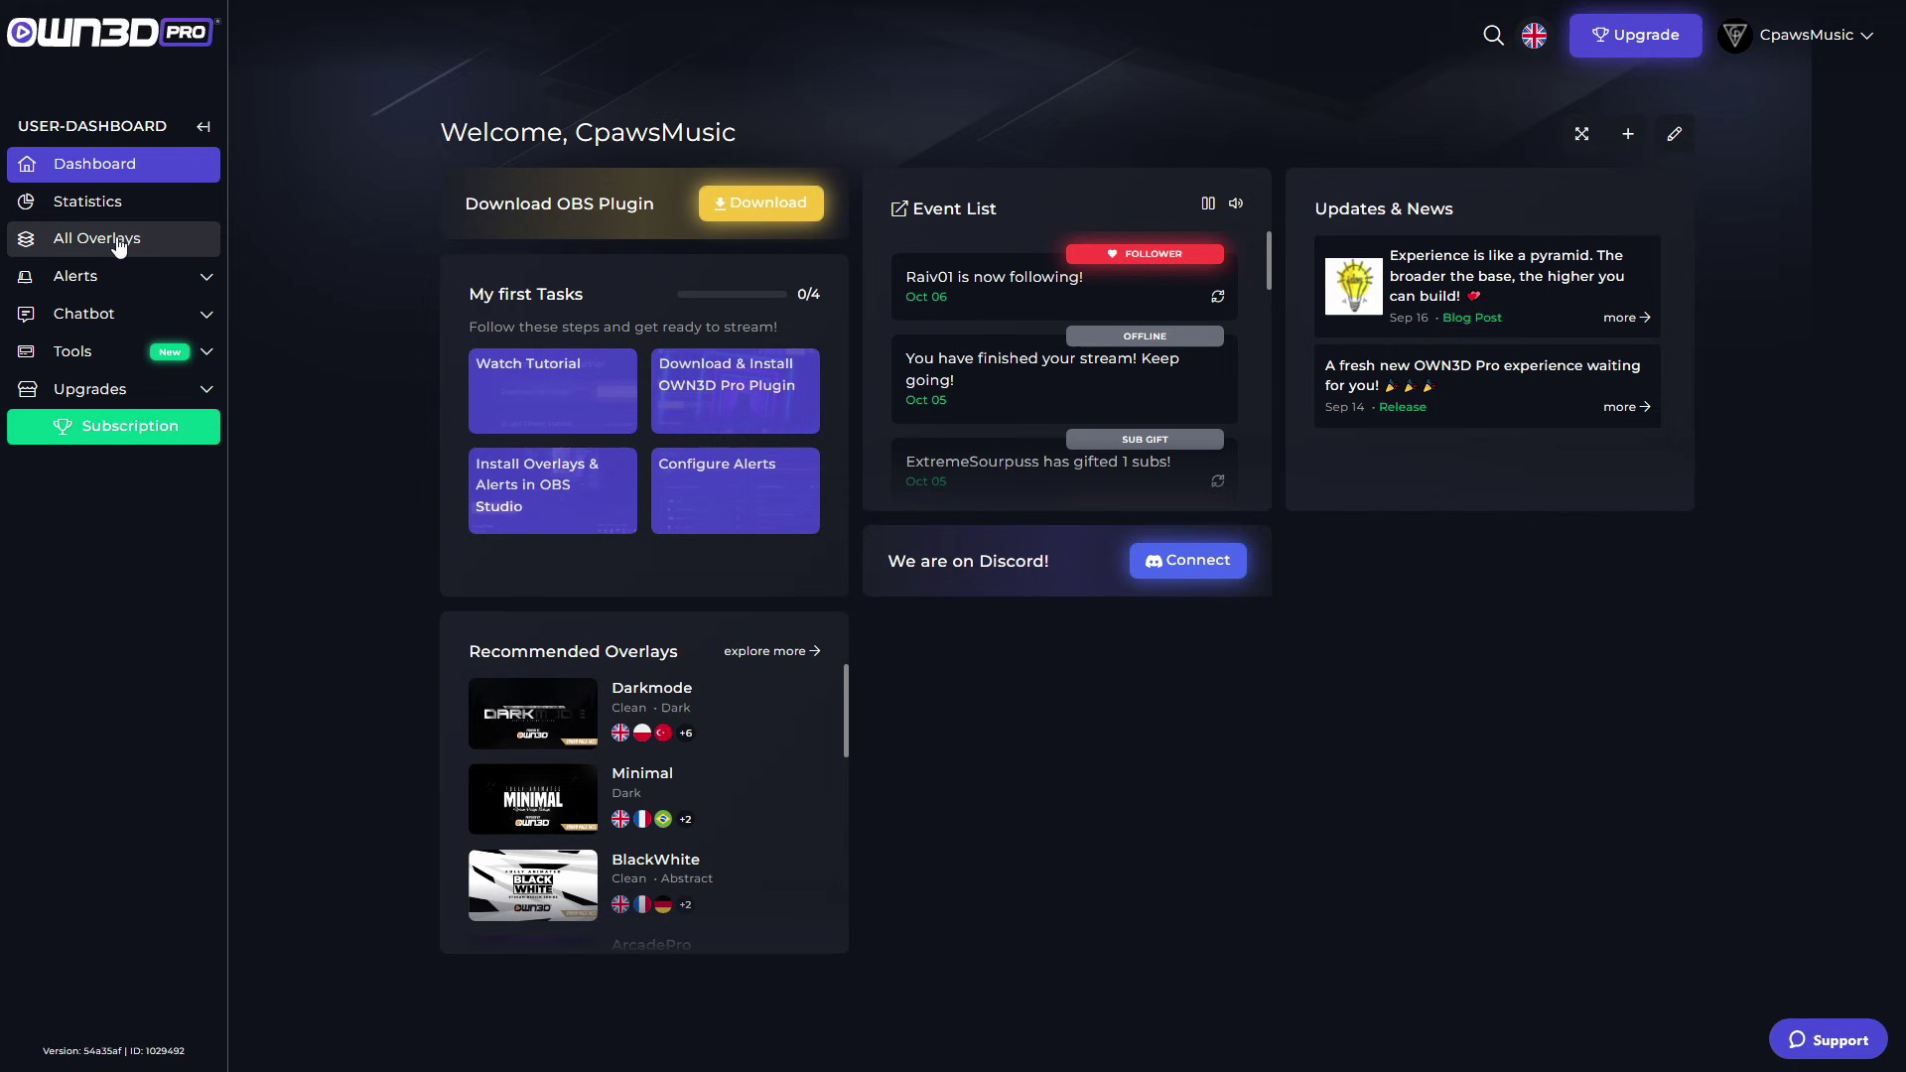
Browse All Overlays down to Just Added and open the Wasteland overlay
left_click(172, 248)
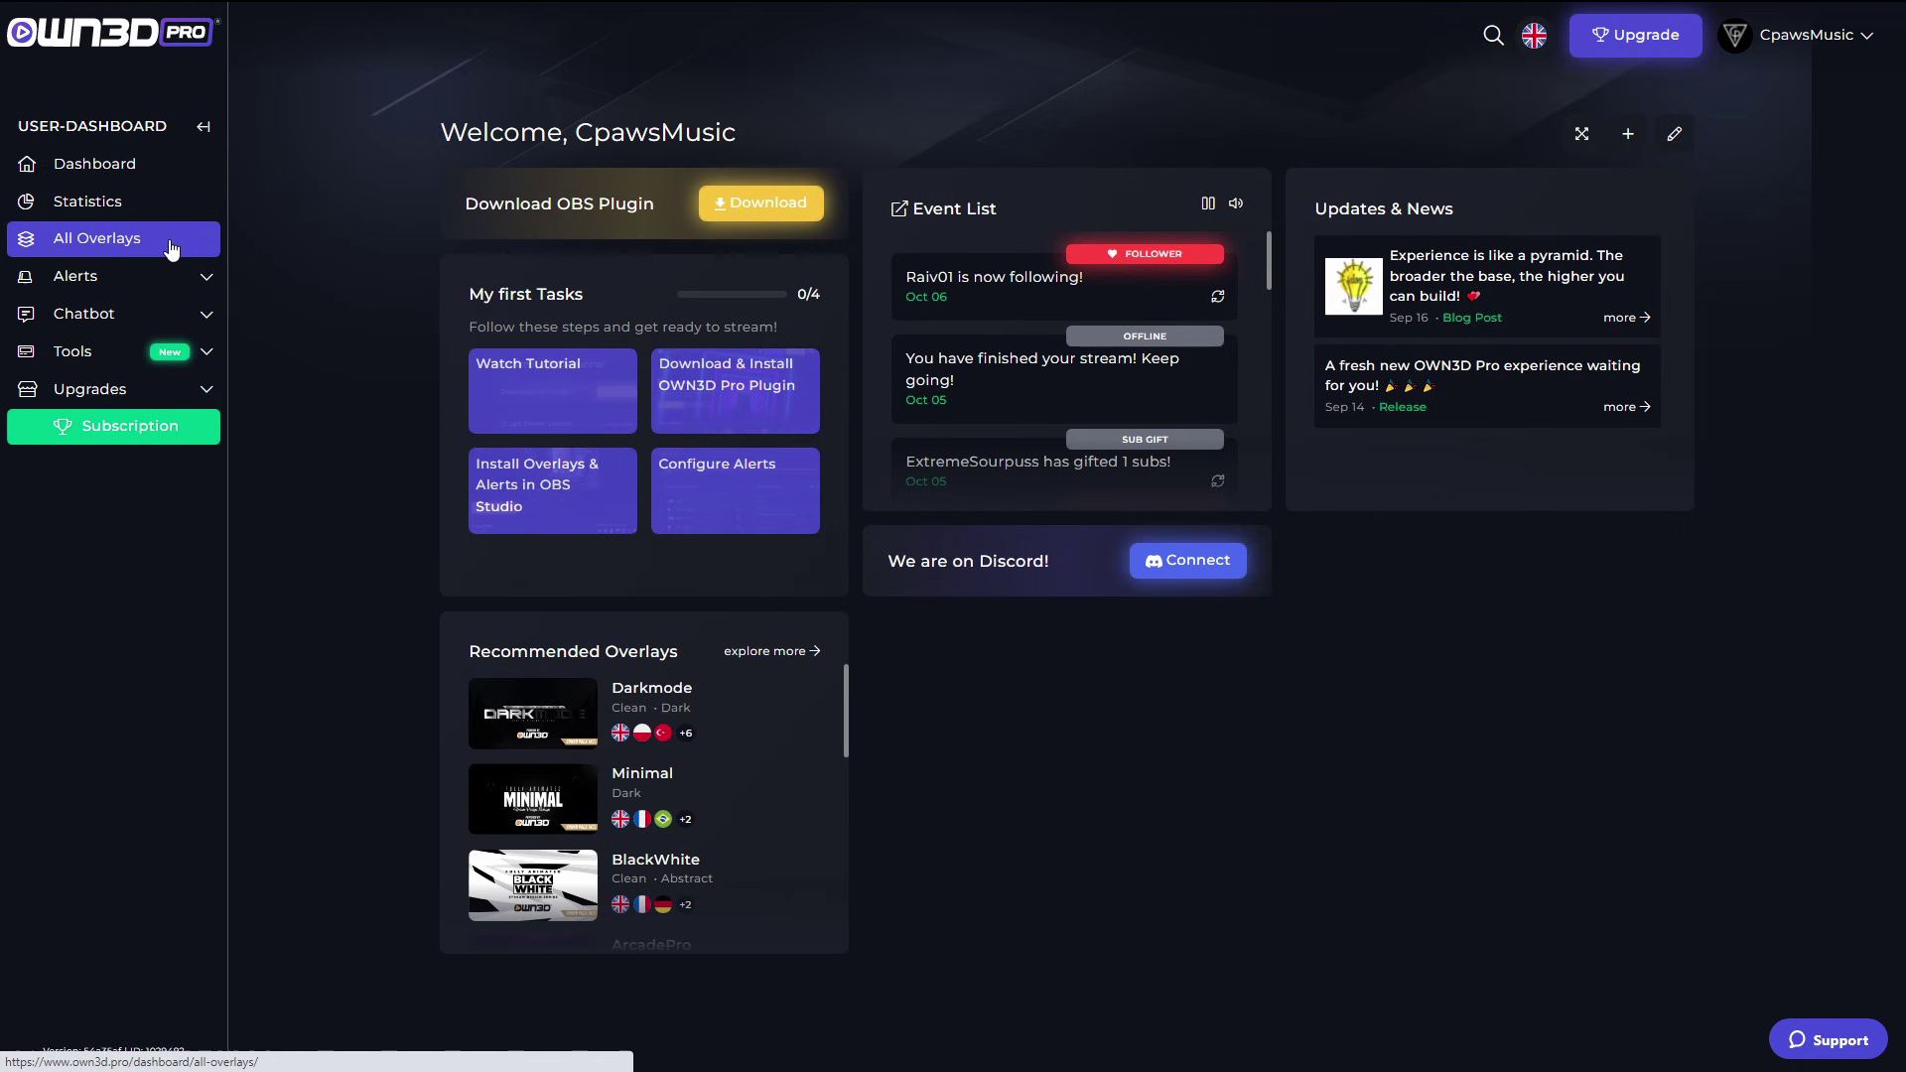
scroll(268, 369, "down", 4)
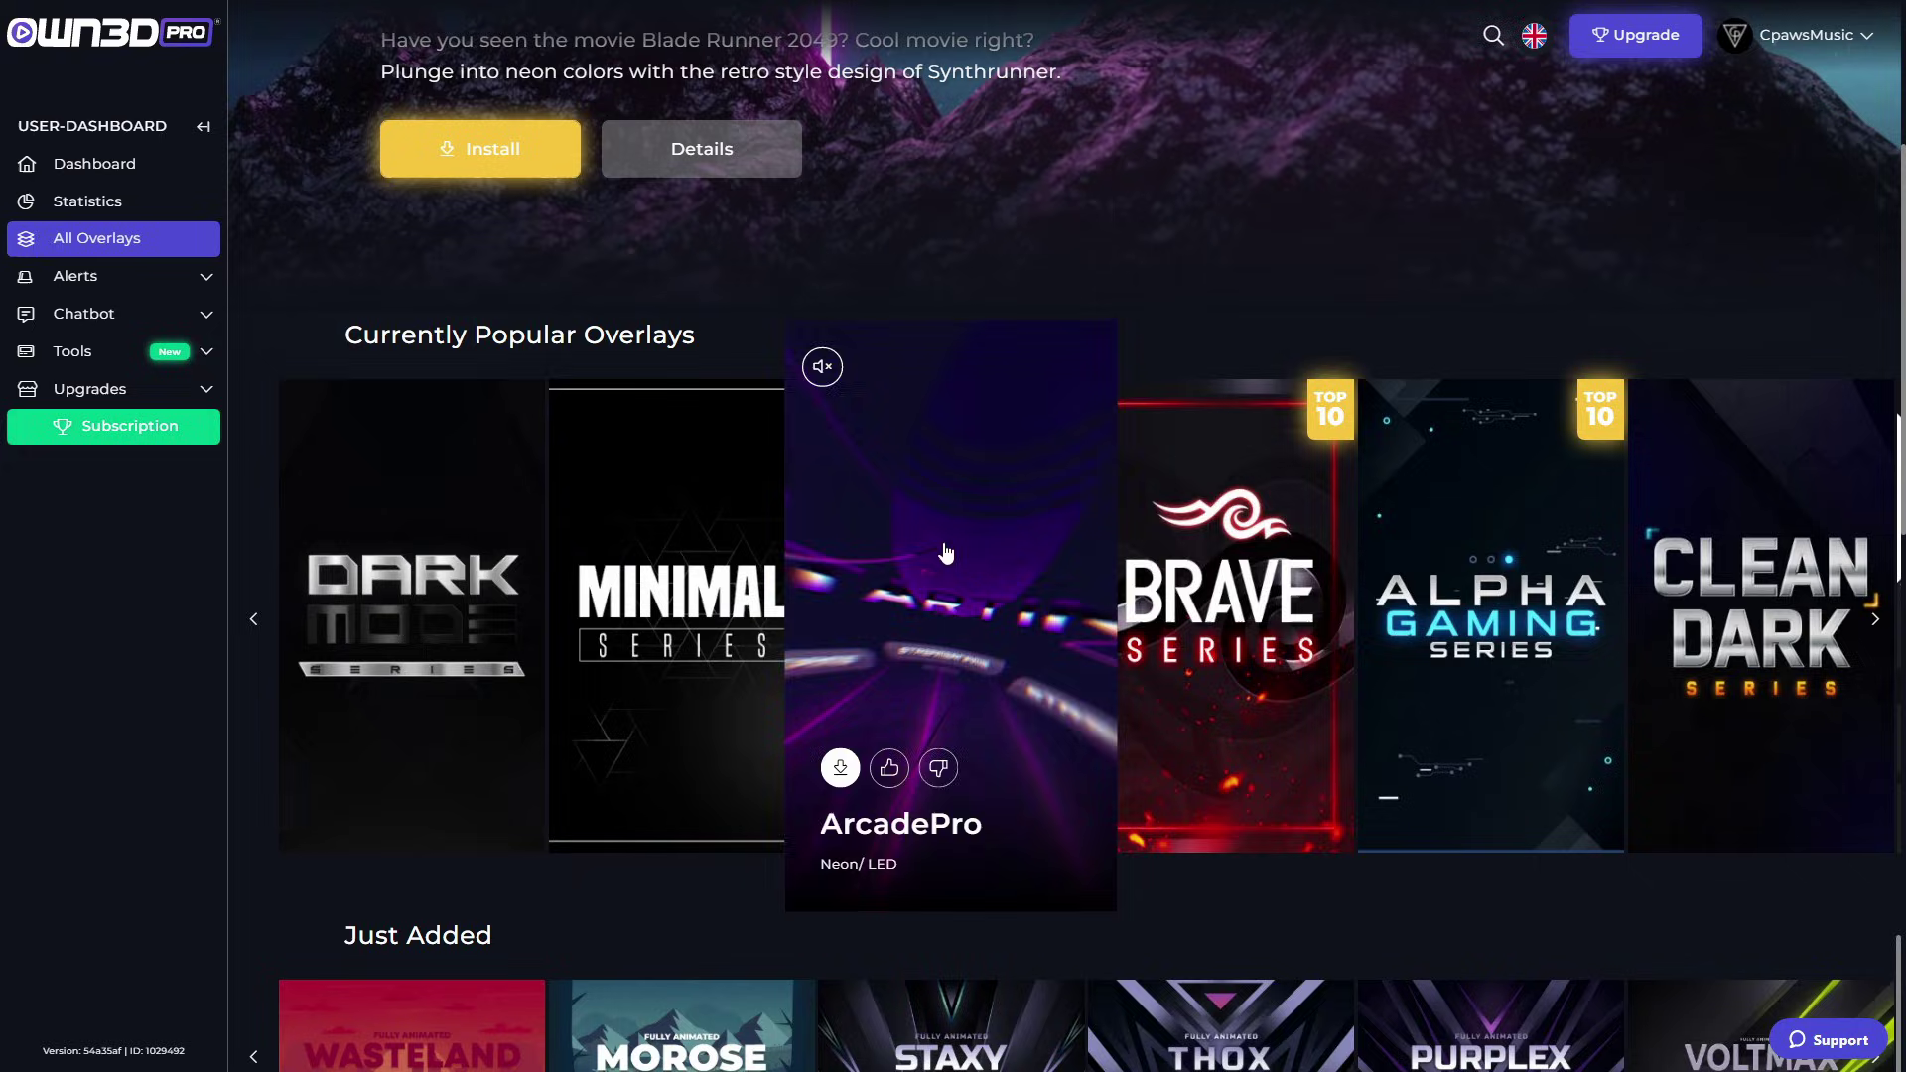
scroll(643, 541, "down", 4)
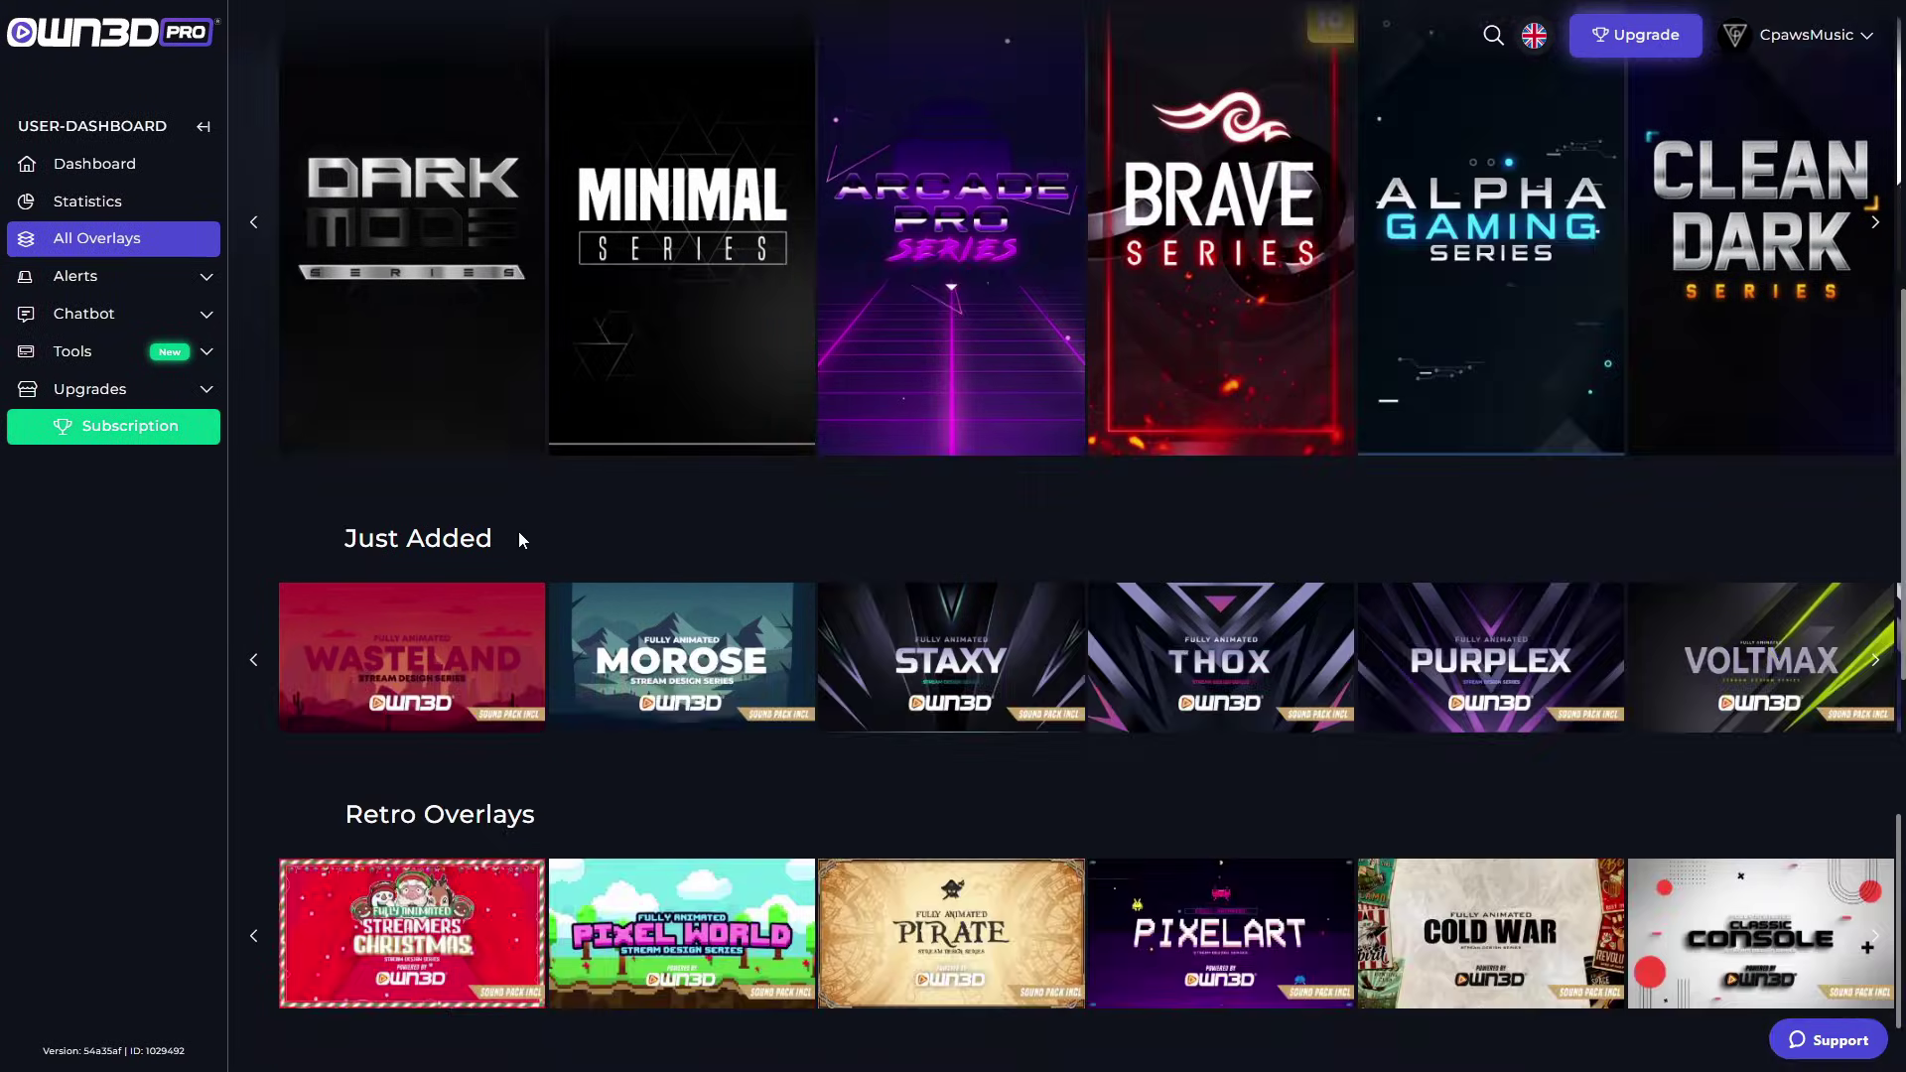
left_click(445, 646)
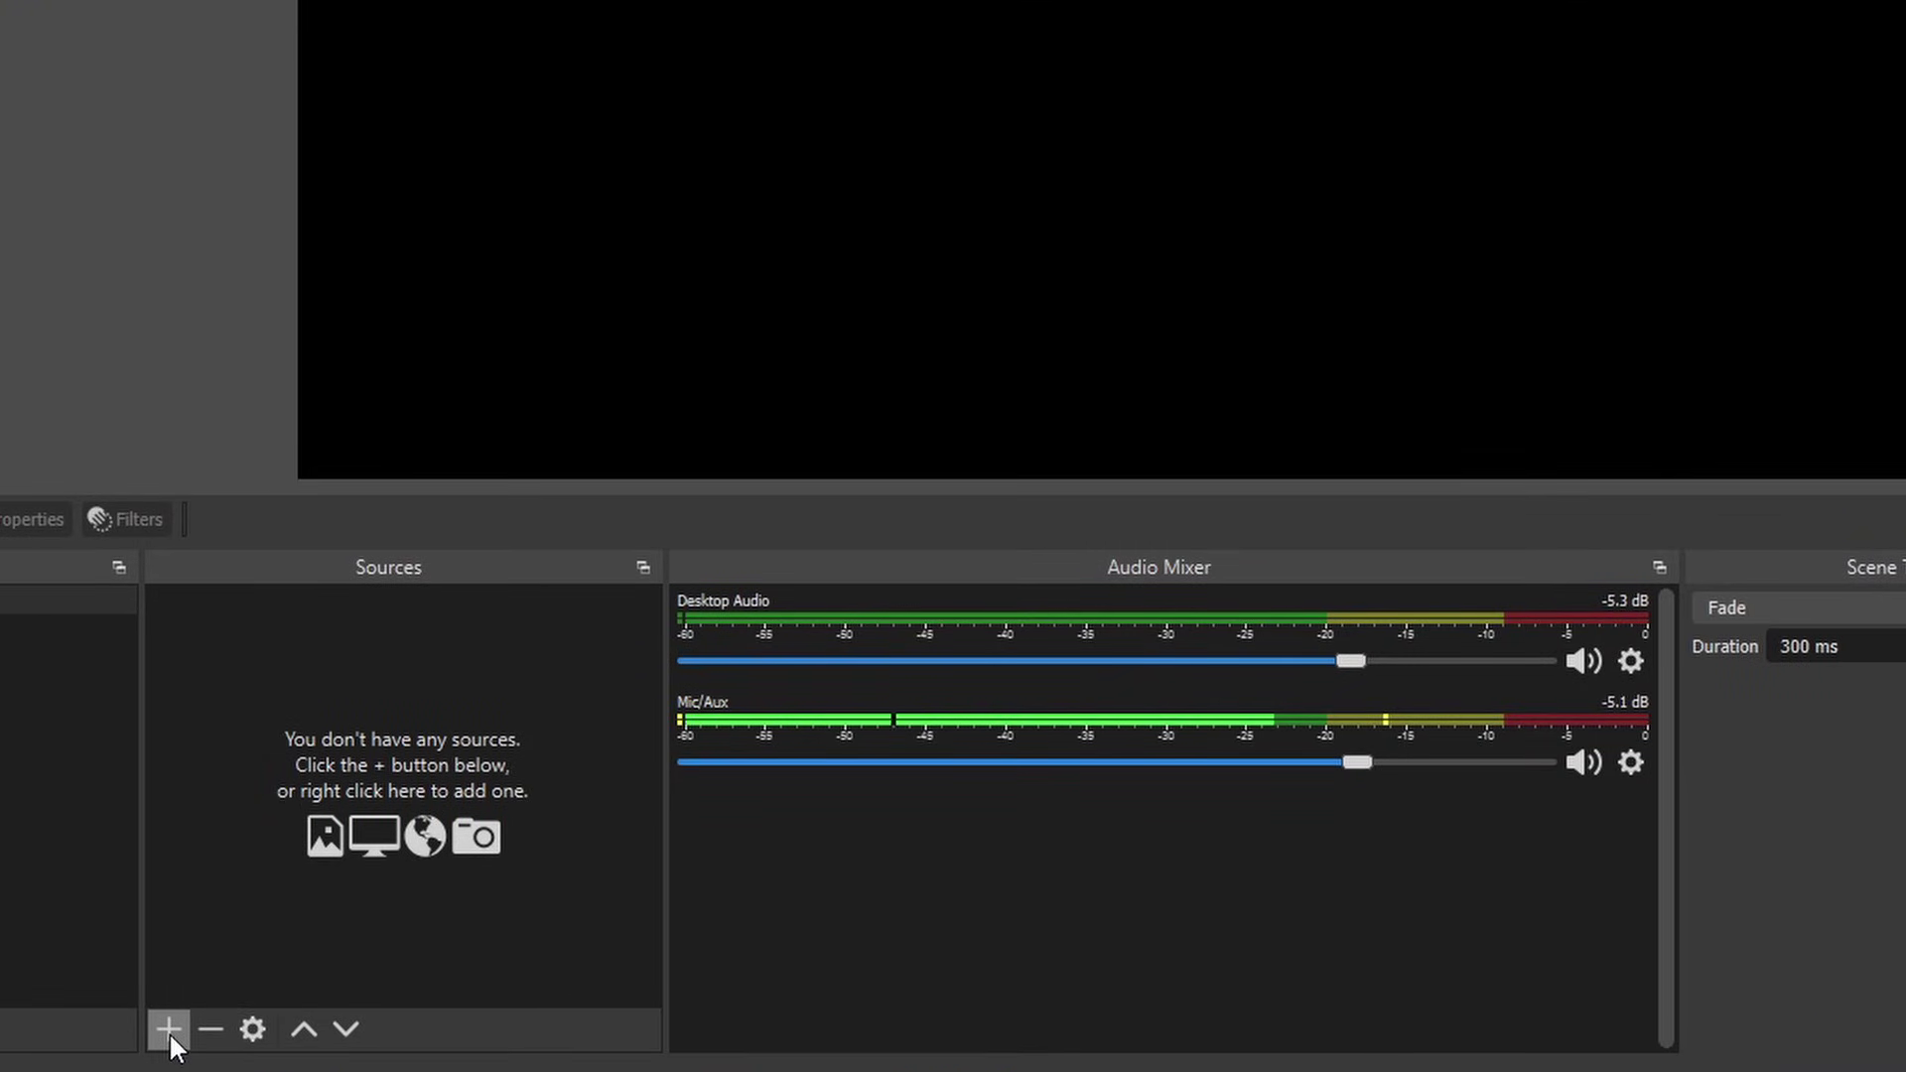
Add a Video Capture Device source named 'Elgato Capture Card'
left_click(169, 1033)
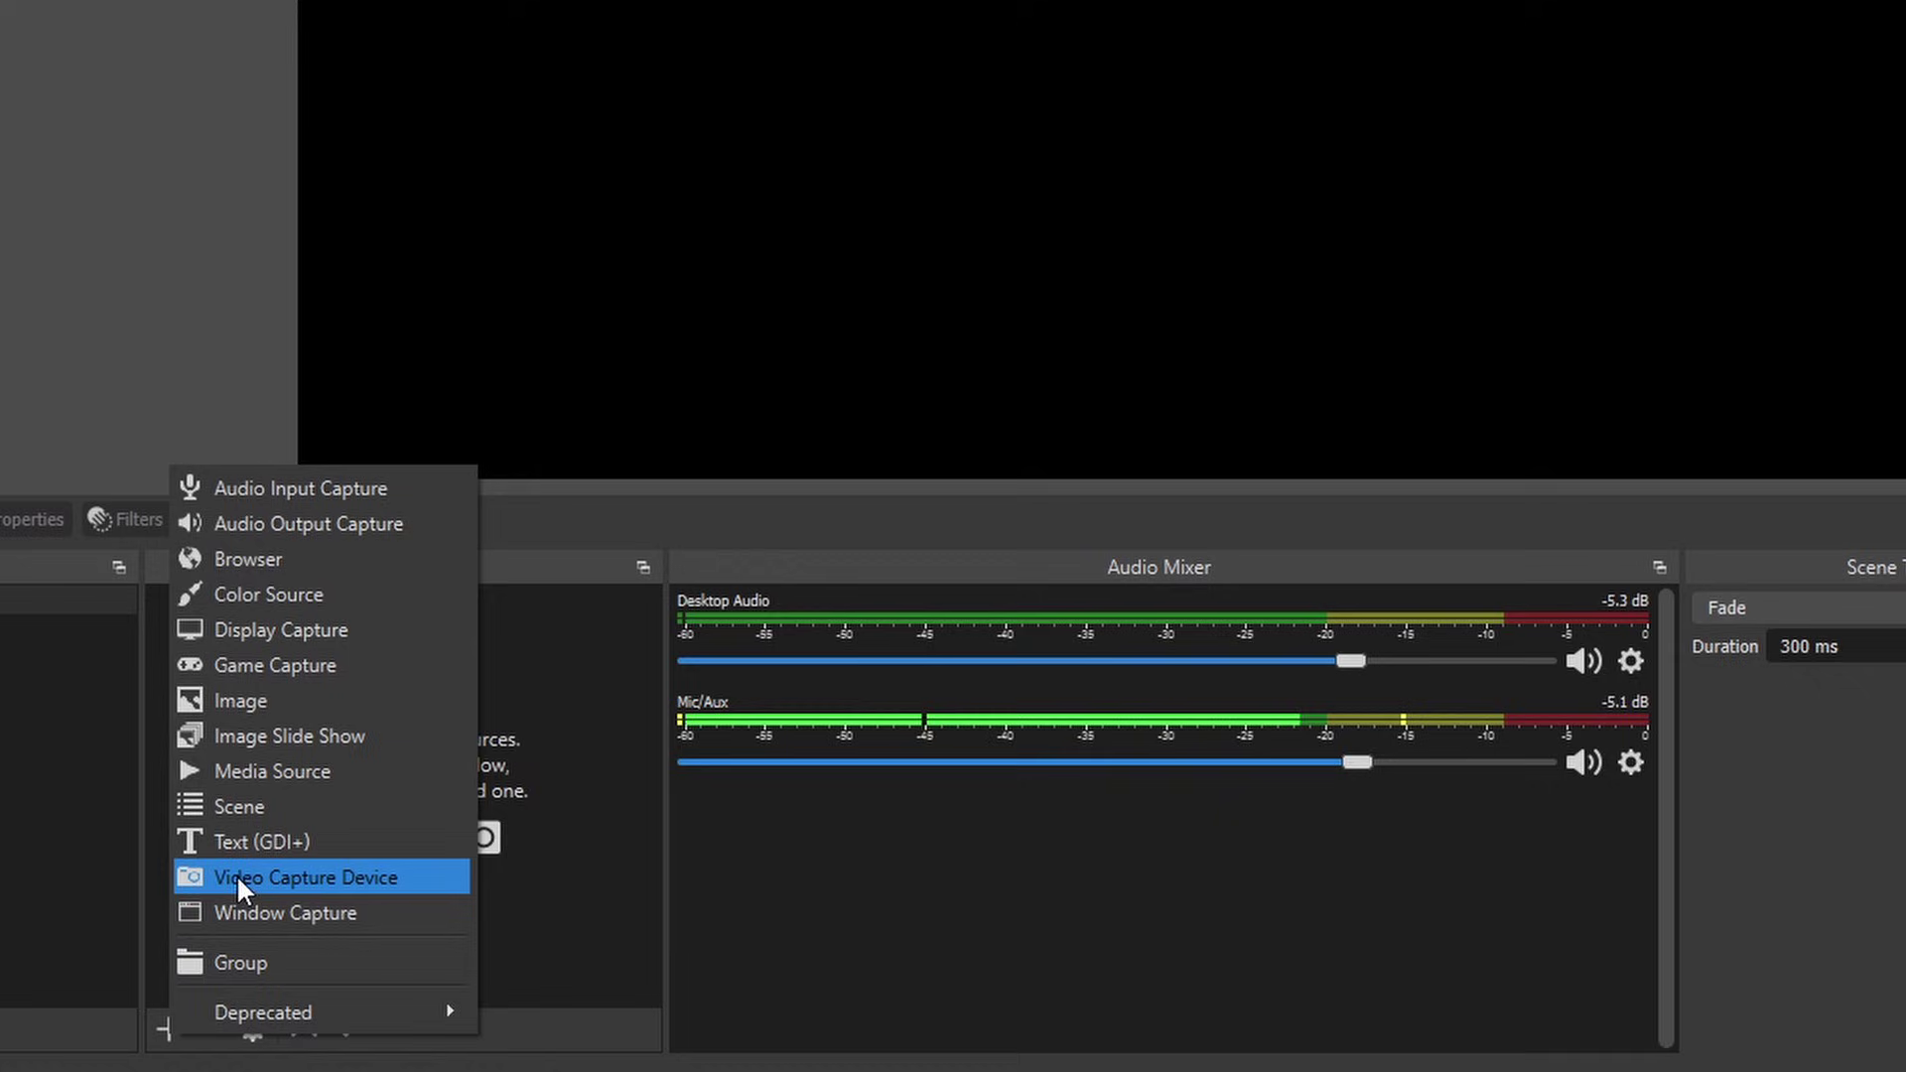
left_click(420, 878)
type("Elgato Cap")
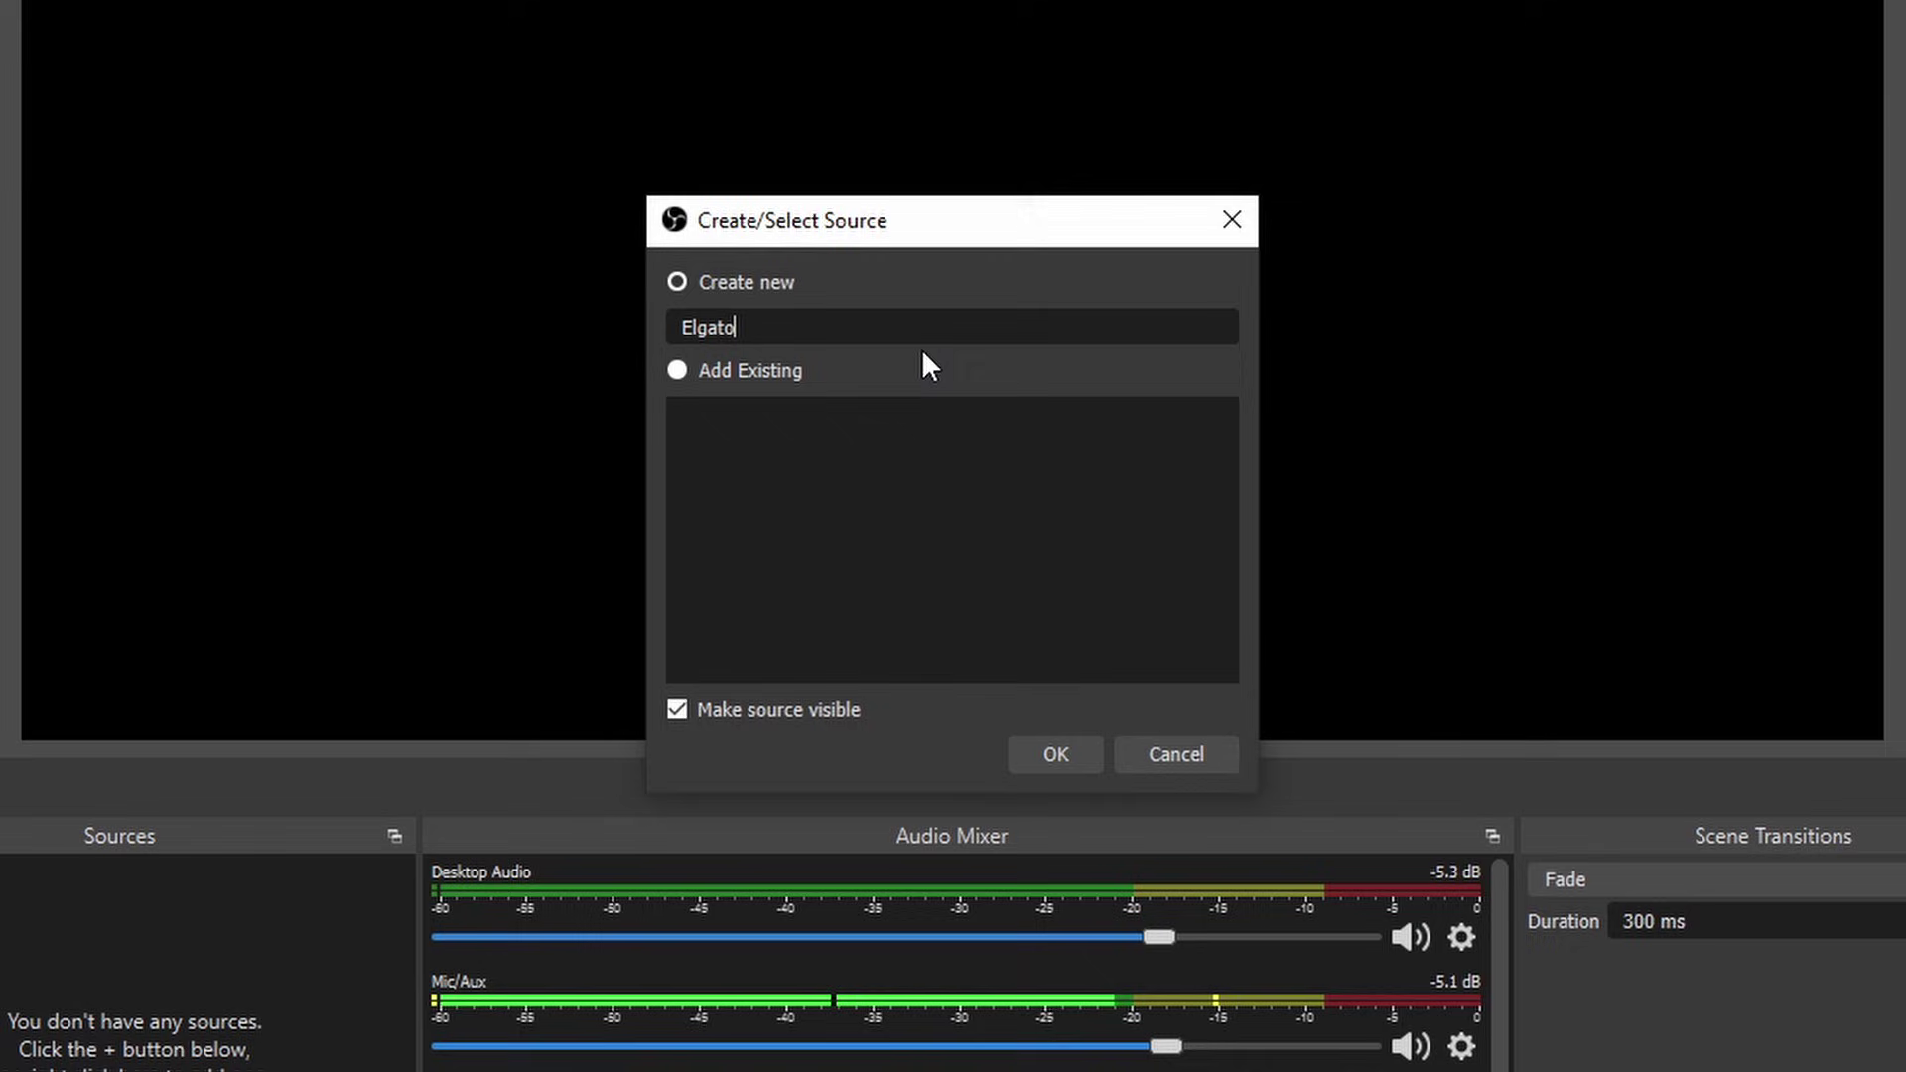
key("BackSpace")
key("BackSpace")
type("apture Ca")
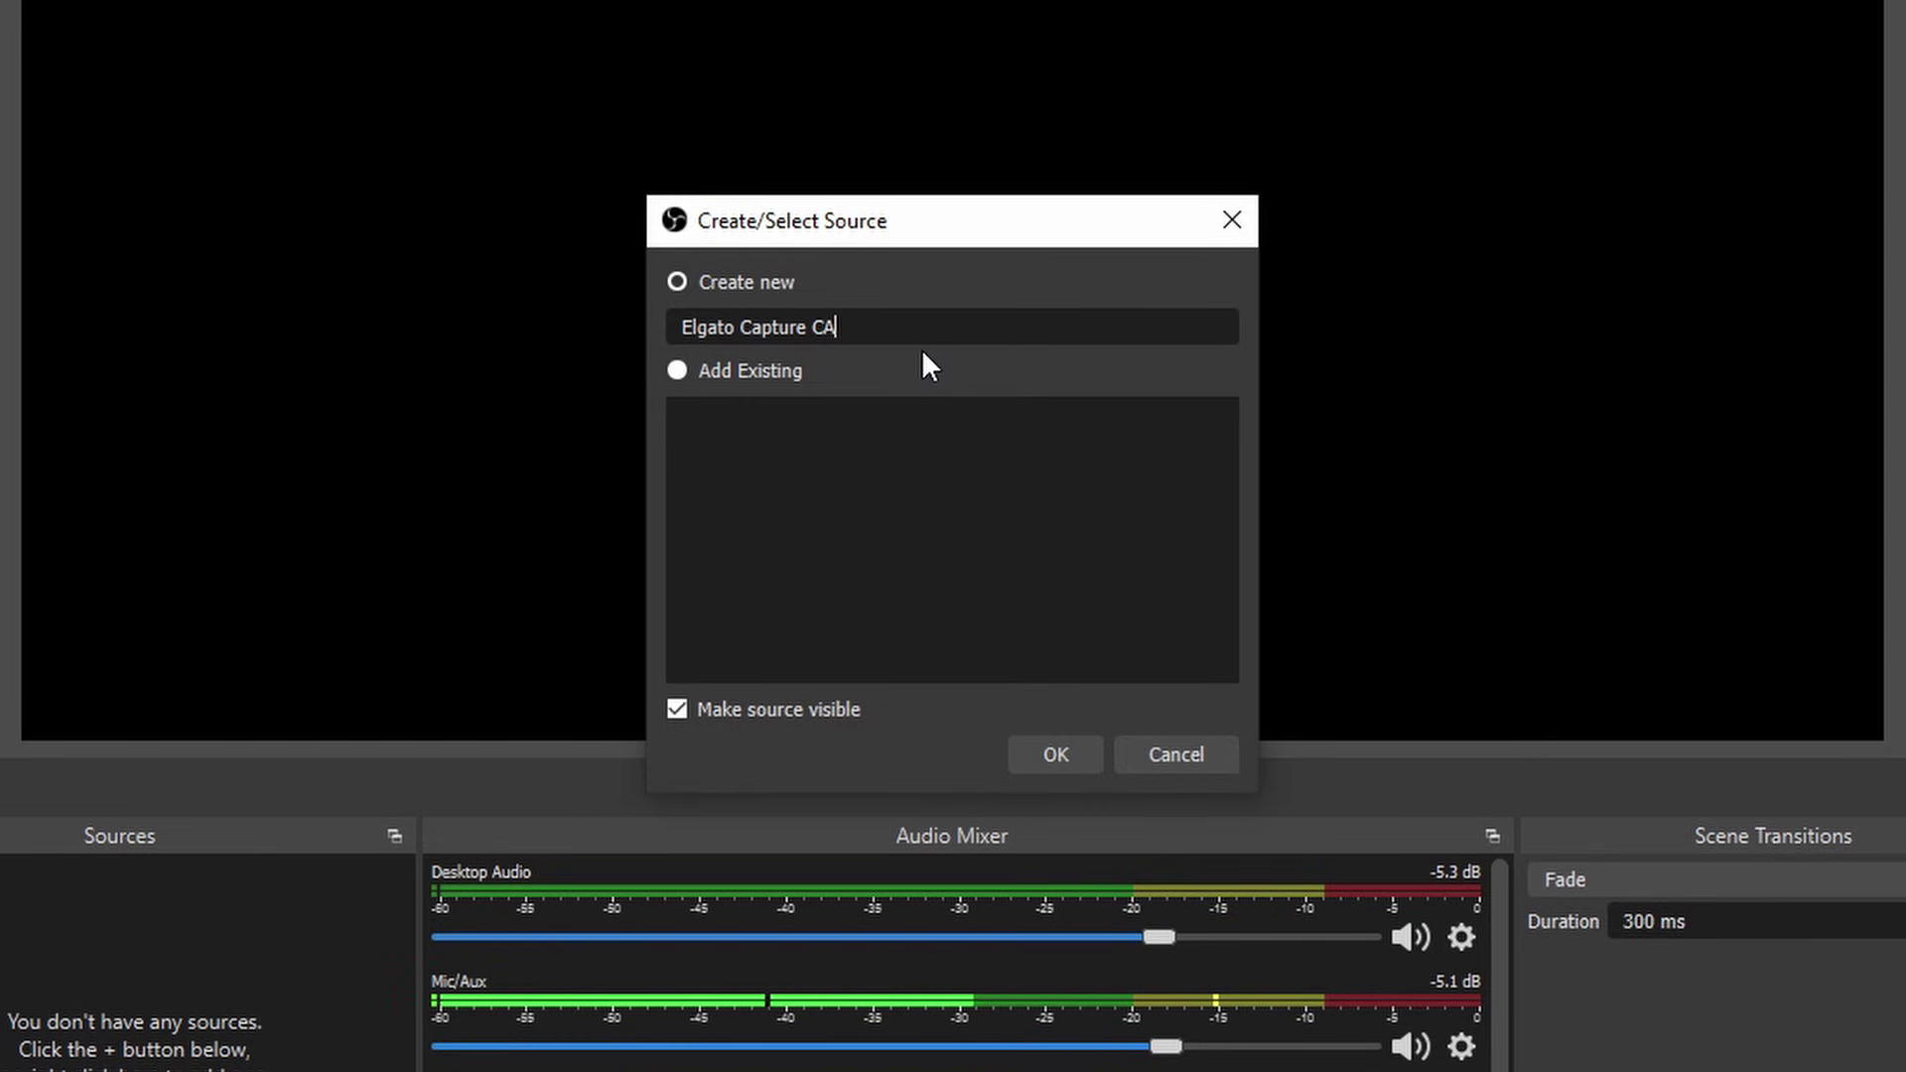
type("dr")
key("BackSpace")
key("BackSpace")
type("rd")
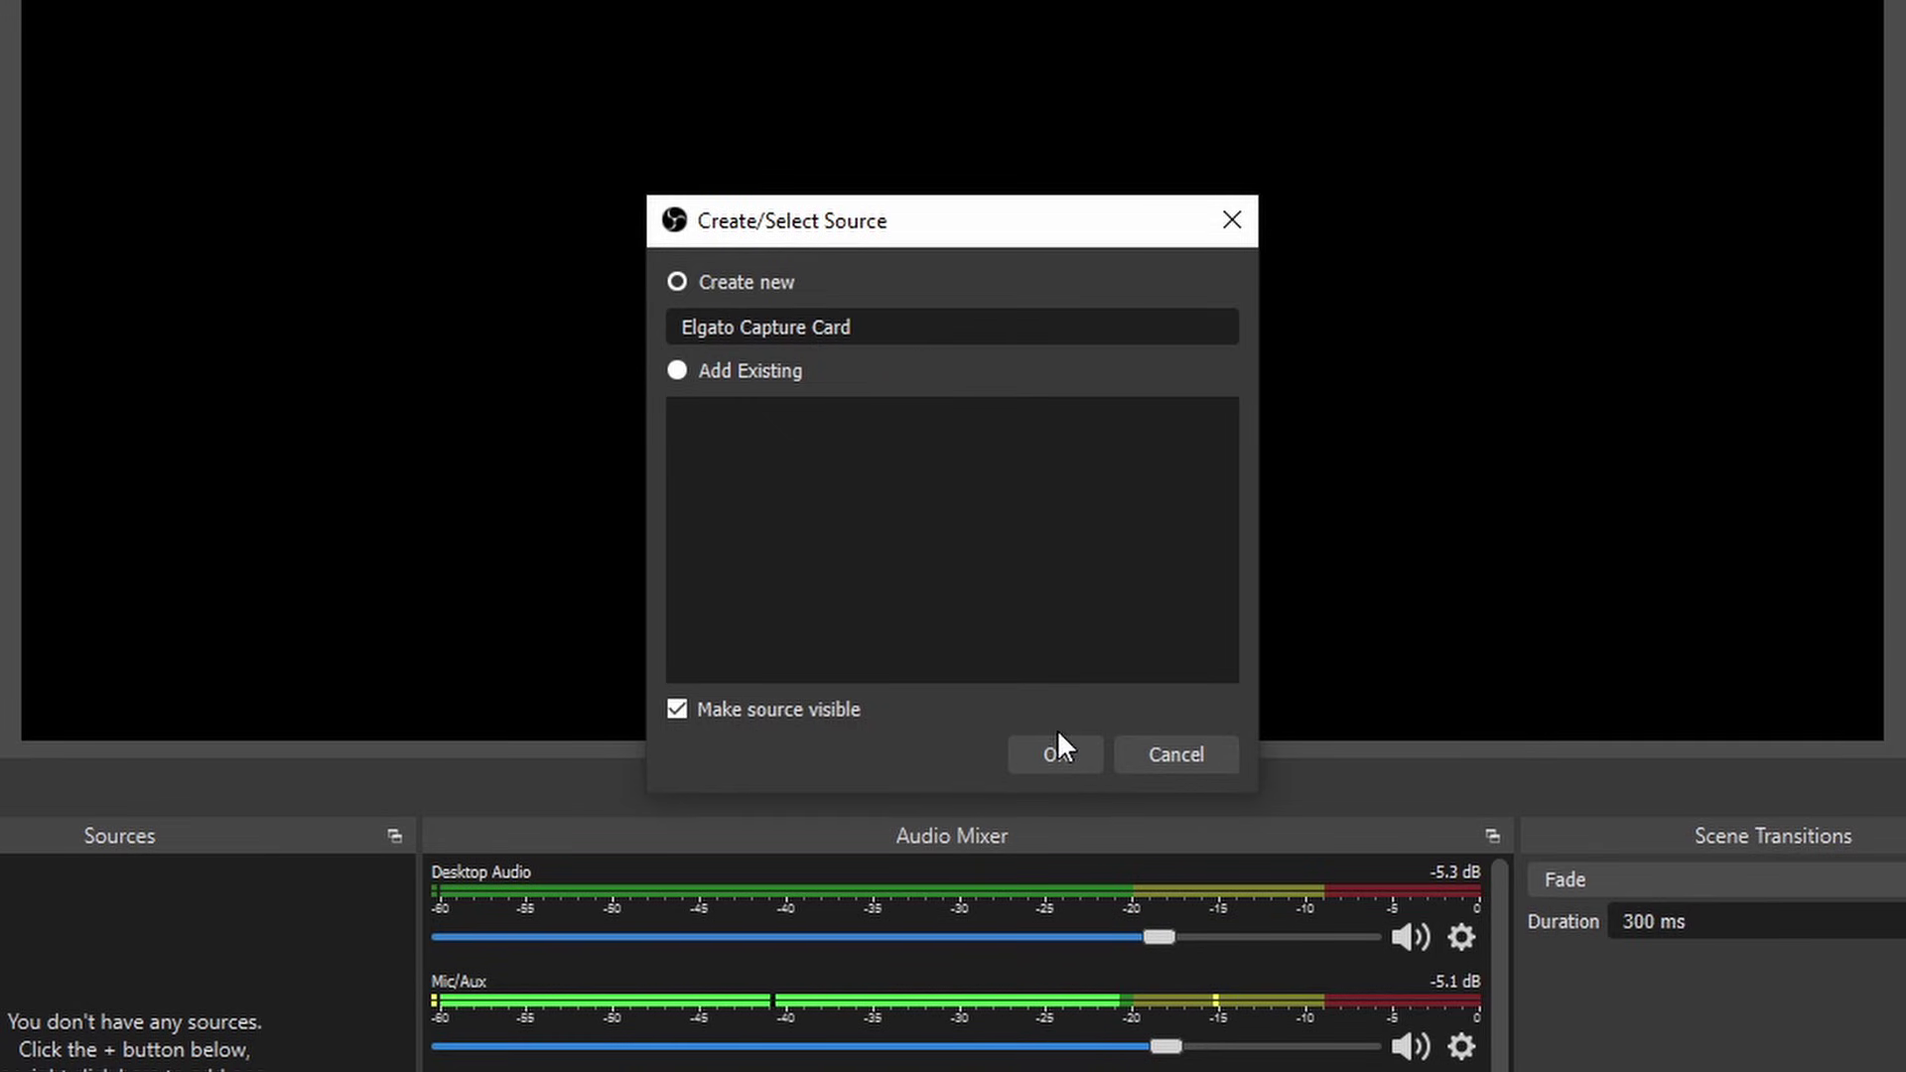
left_click(1060, 752)
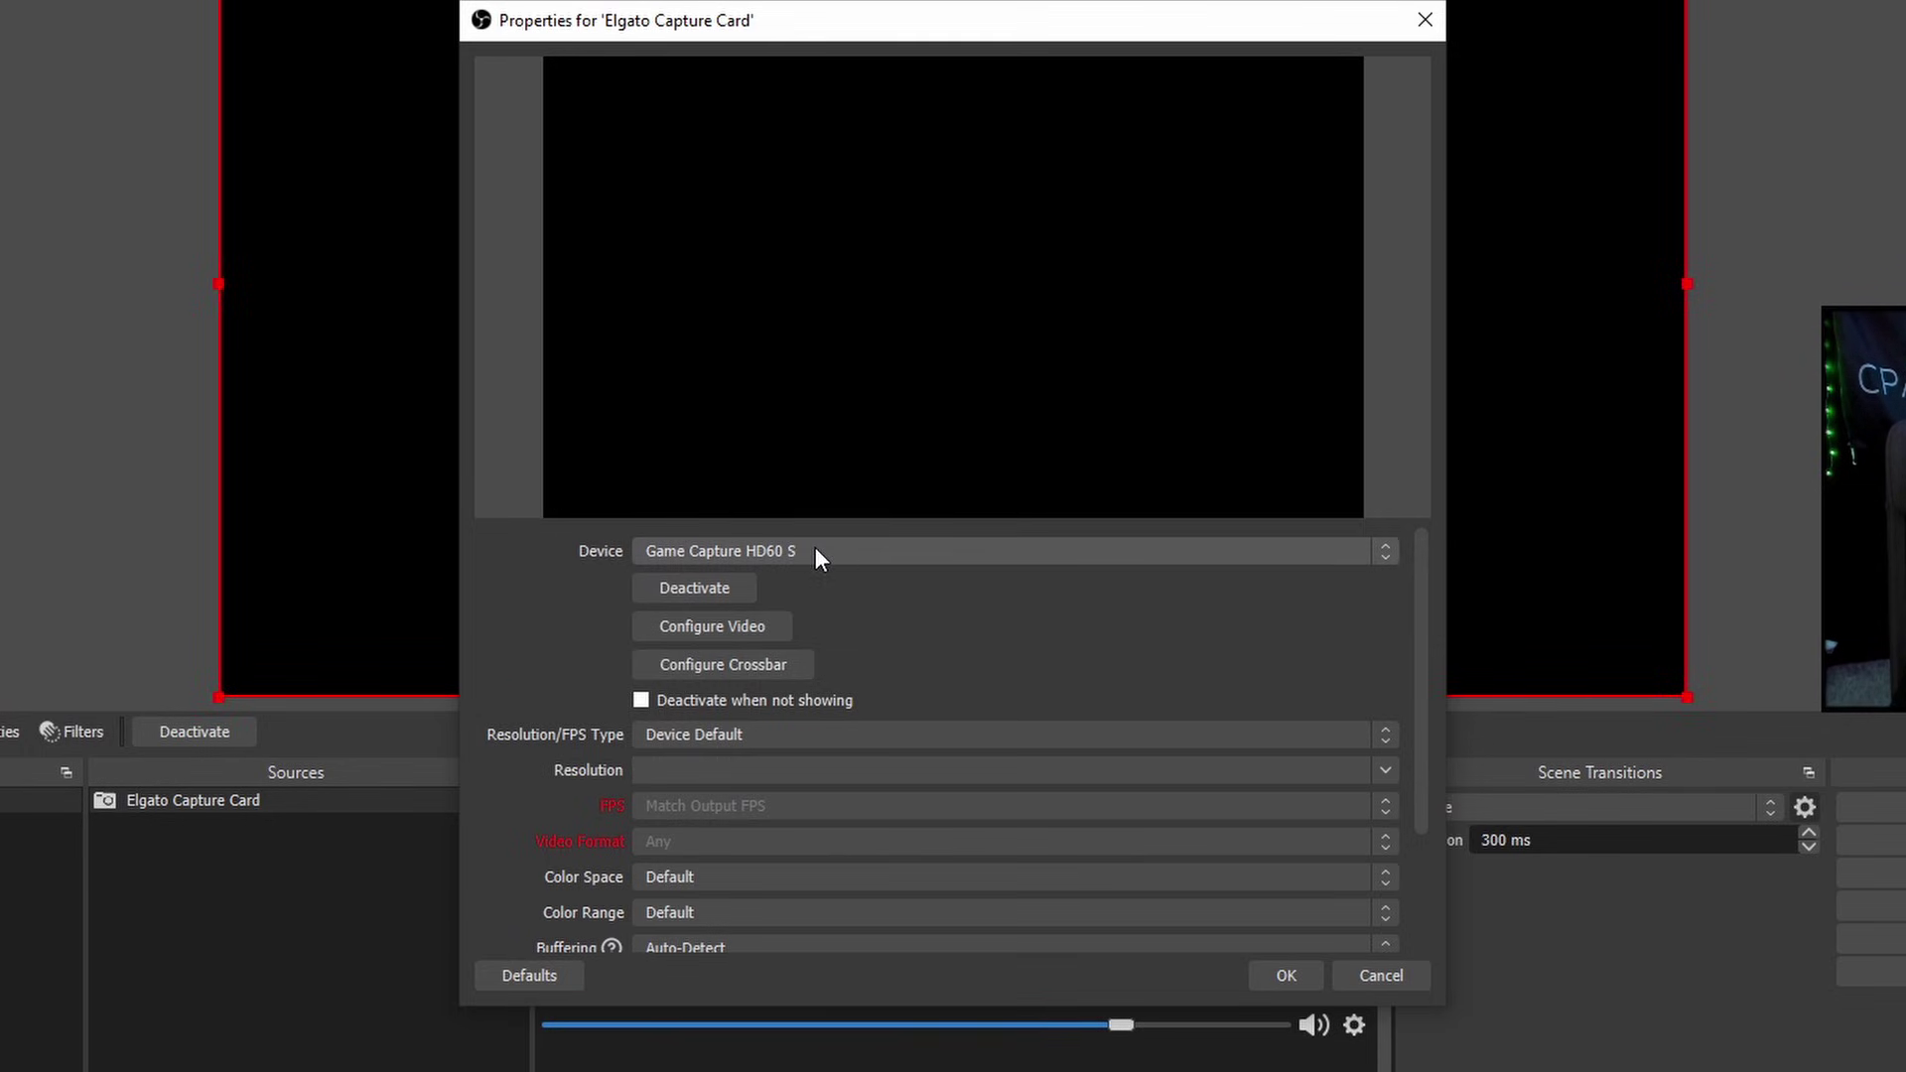
Set the capture source's device to Game Capture HD60 S and confirm
left_click(758, 550)
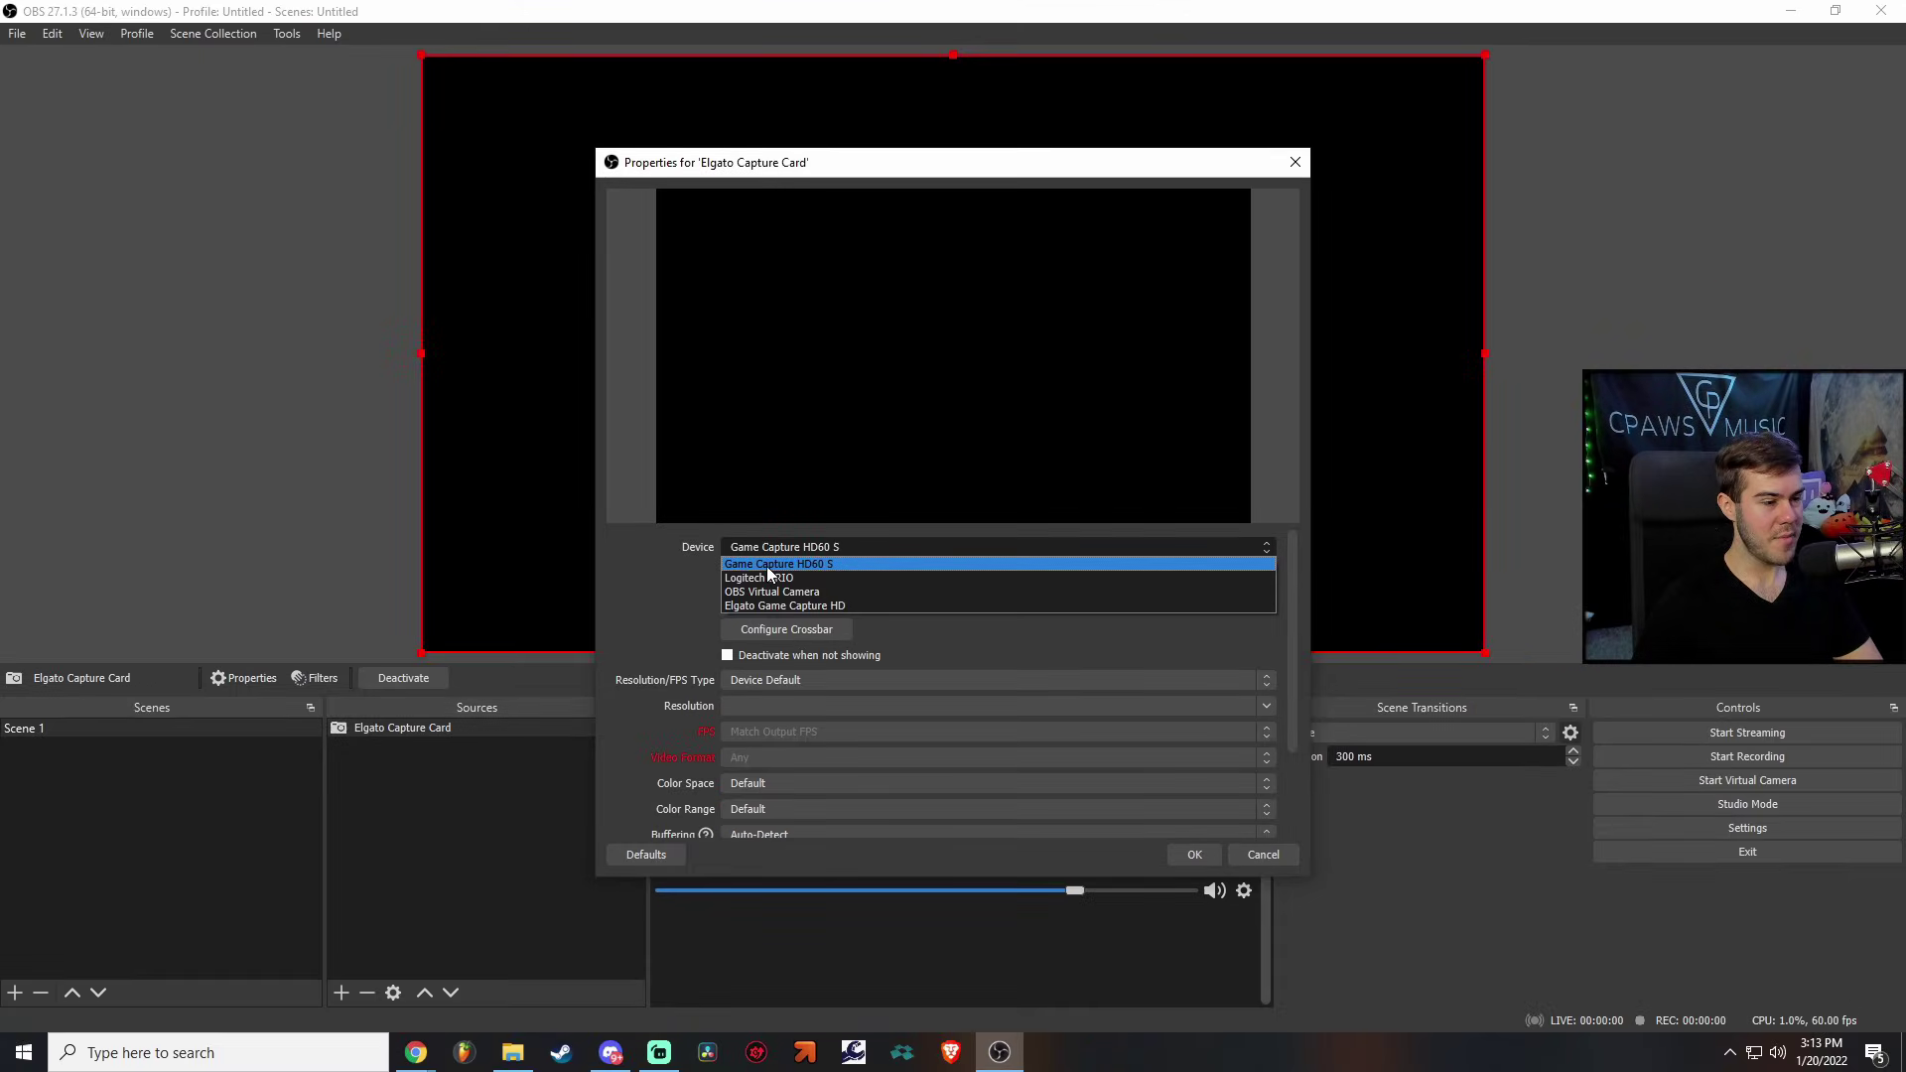
left_click(859, 564)
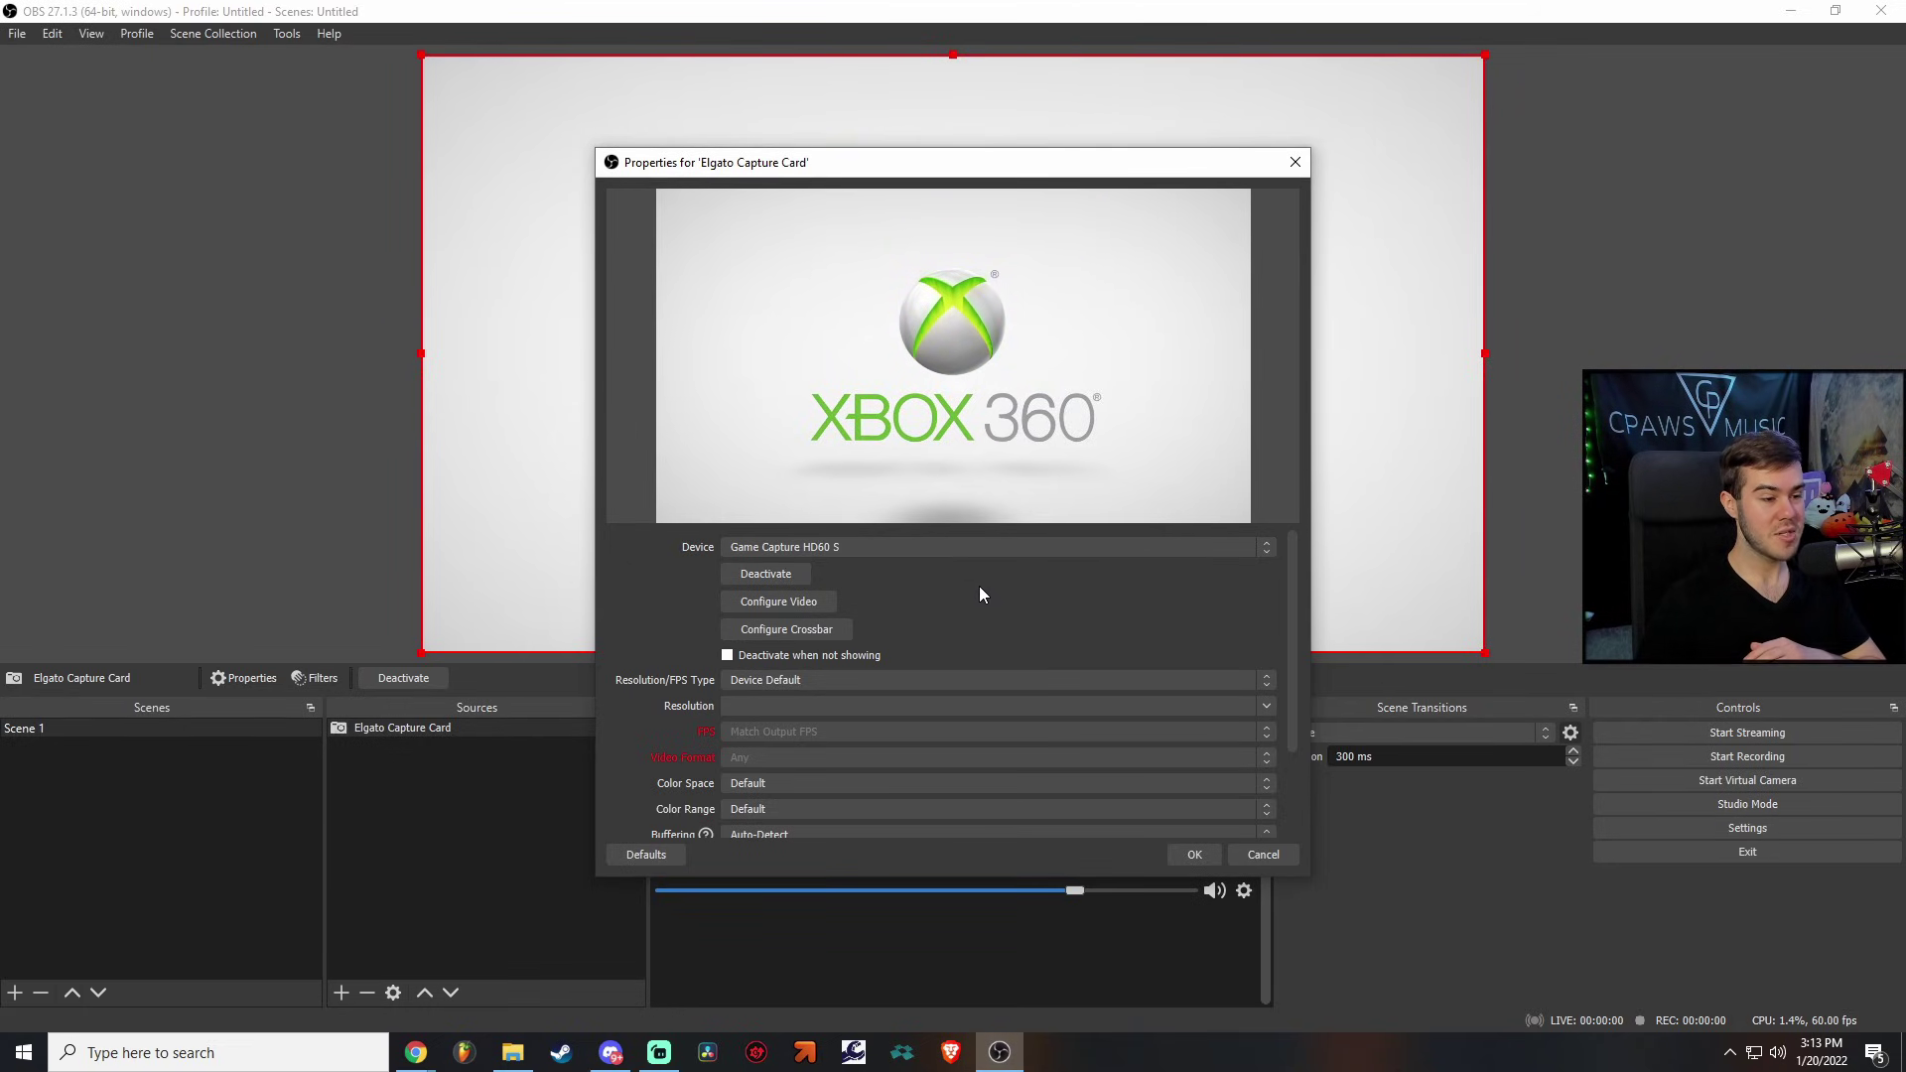
left_click(1195, 854)
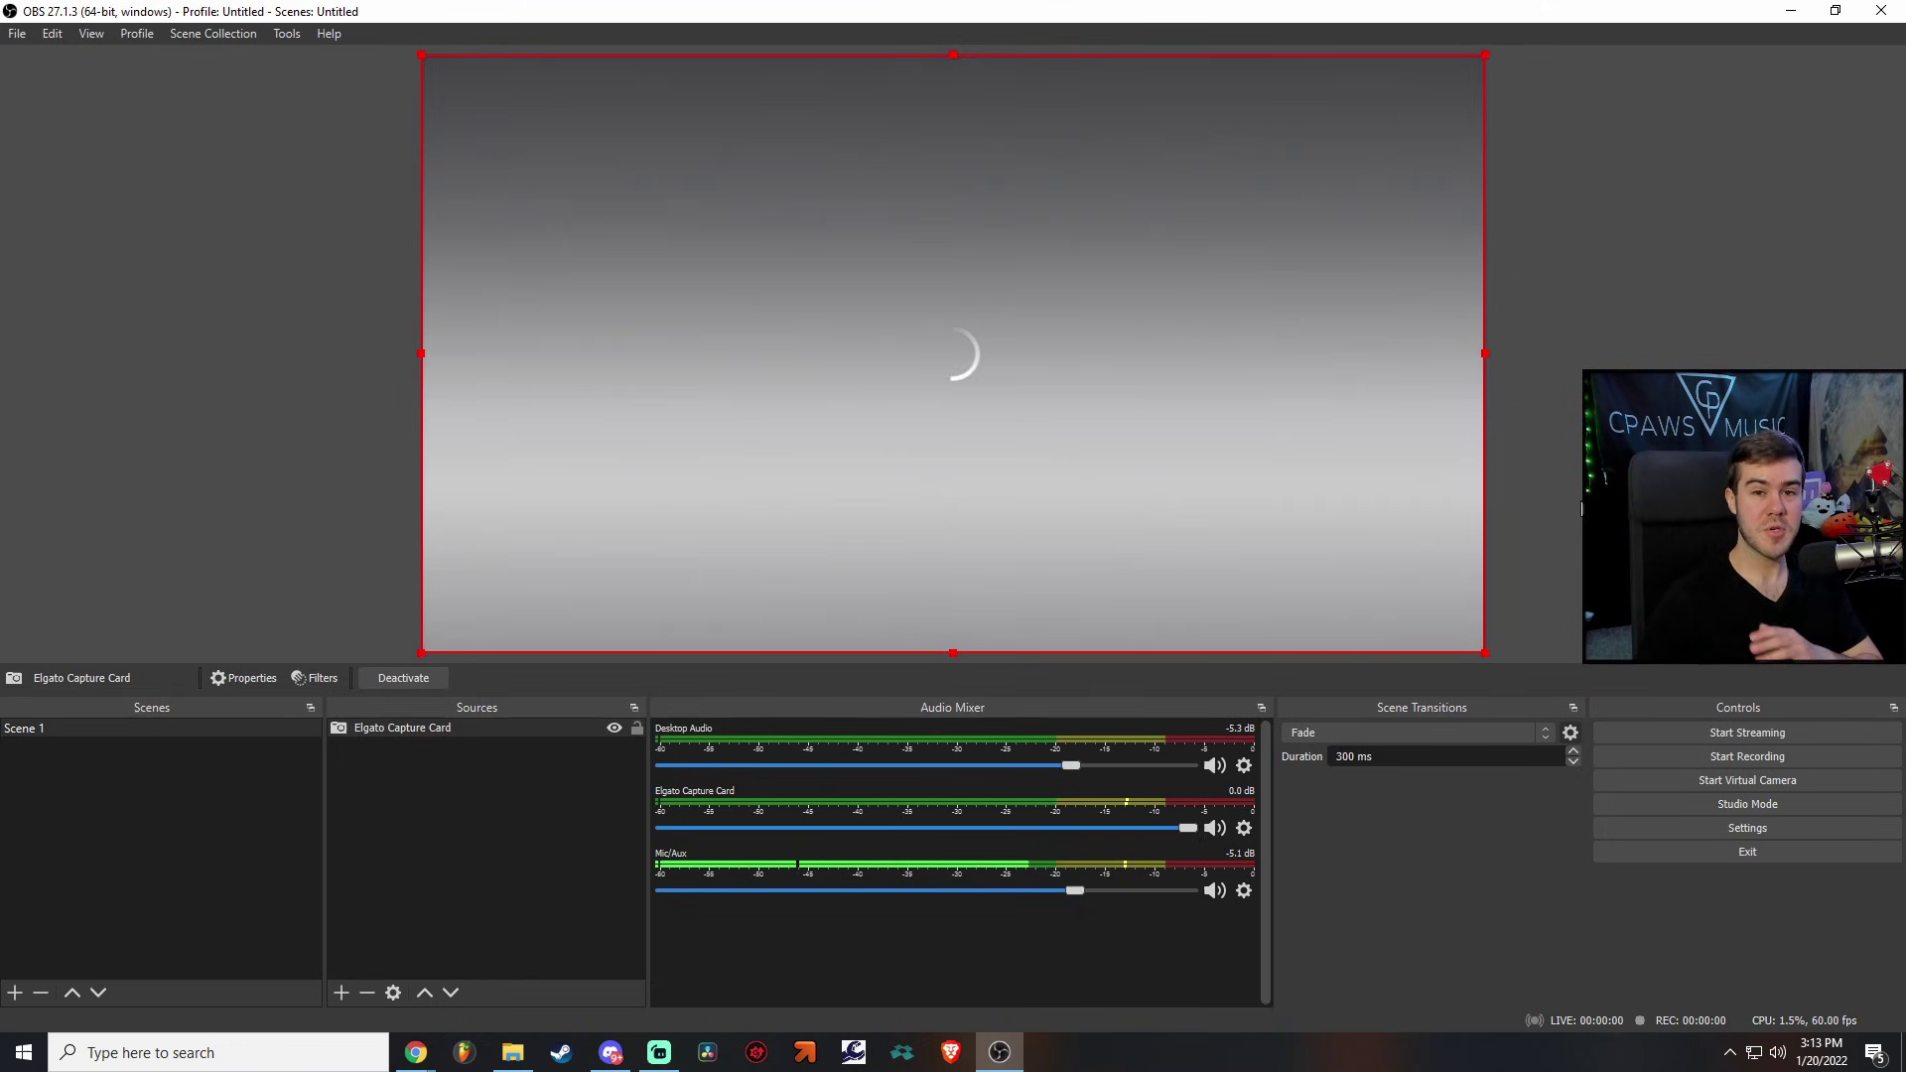
Add a second Video Capture Device source named 'webcam'
left_click(293, 558)
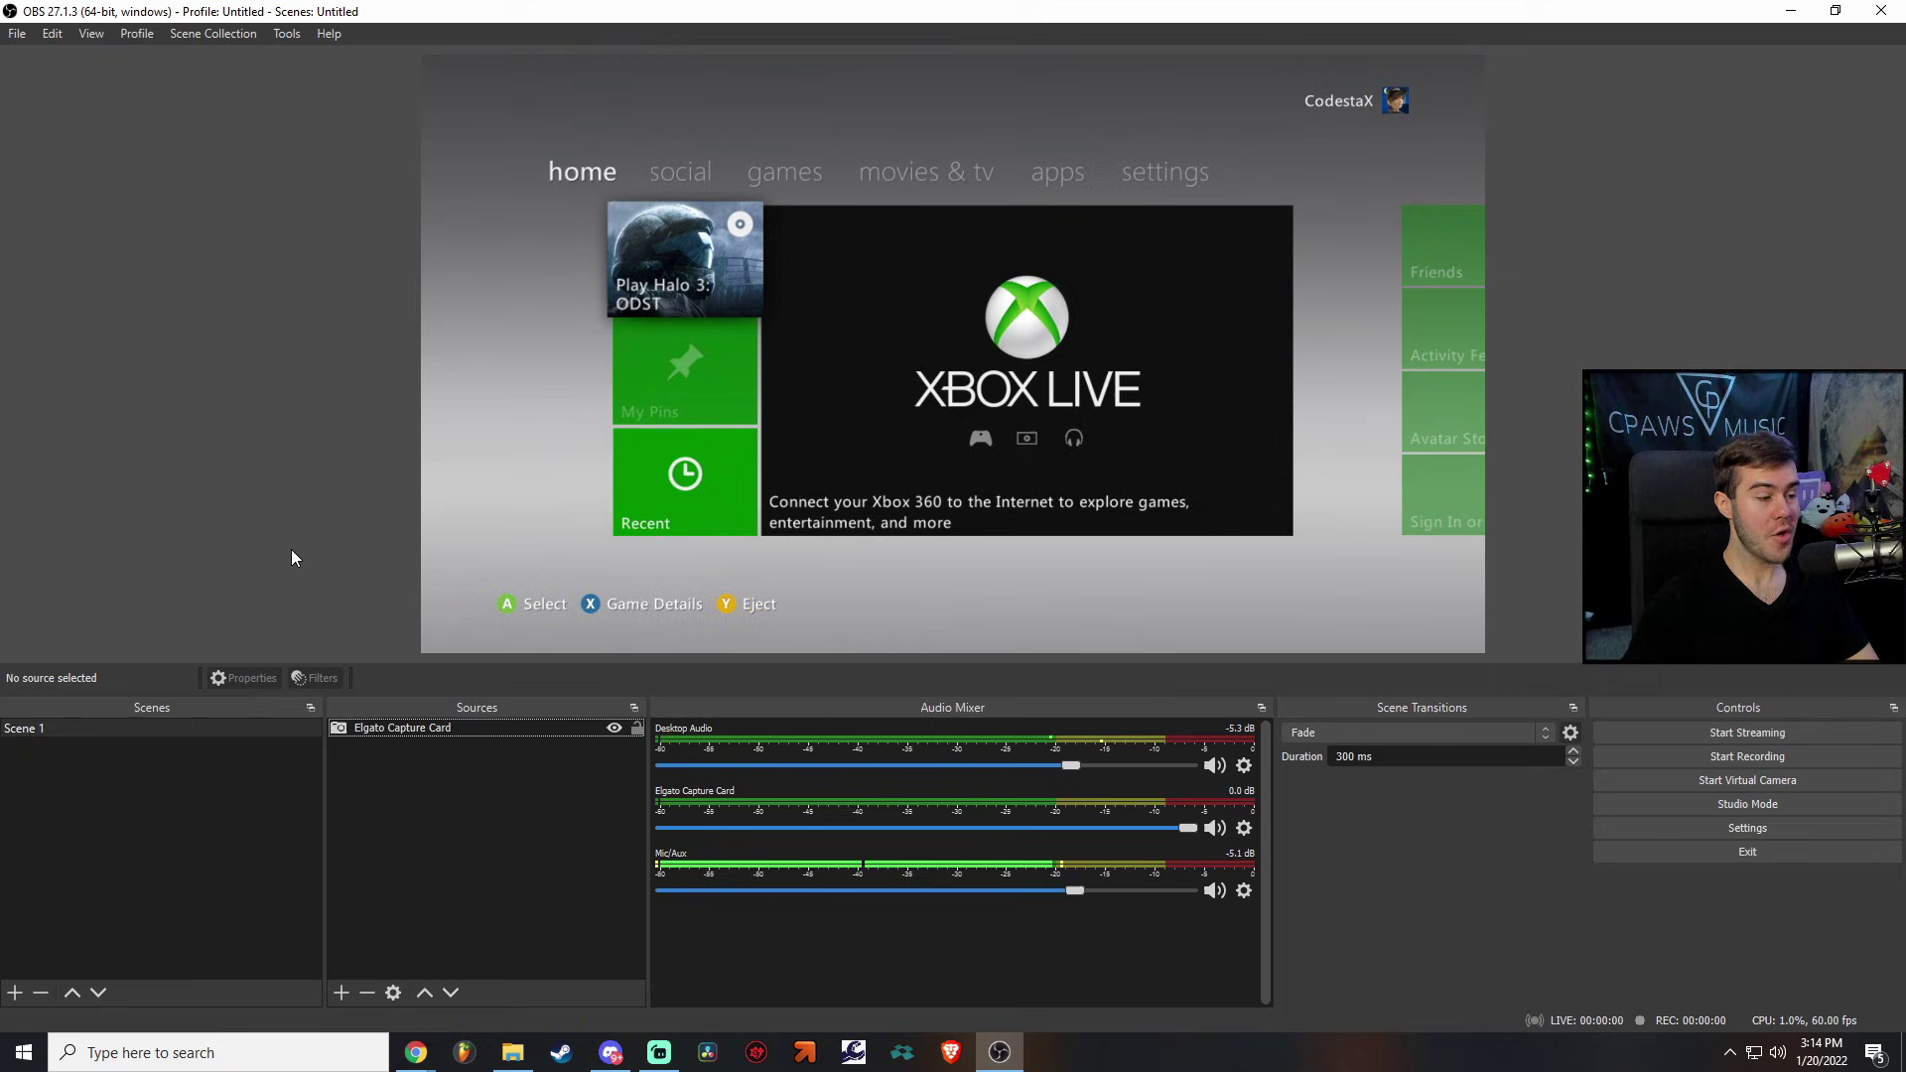
left_click(341, 993)
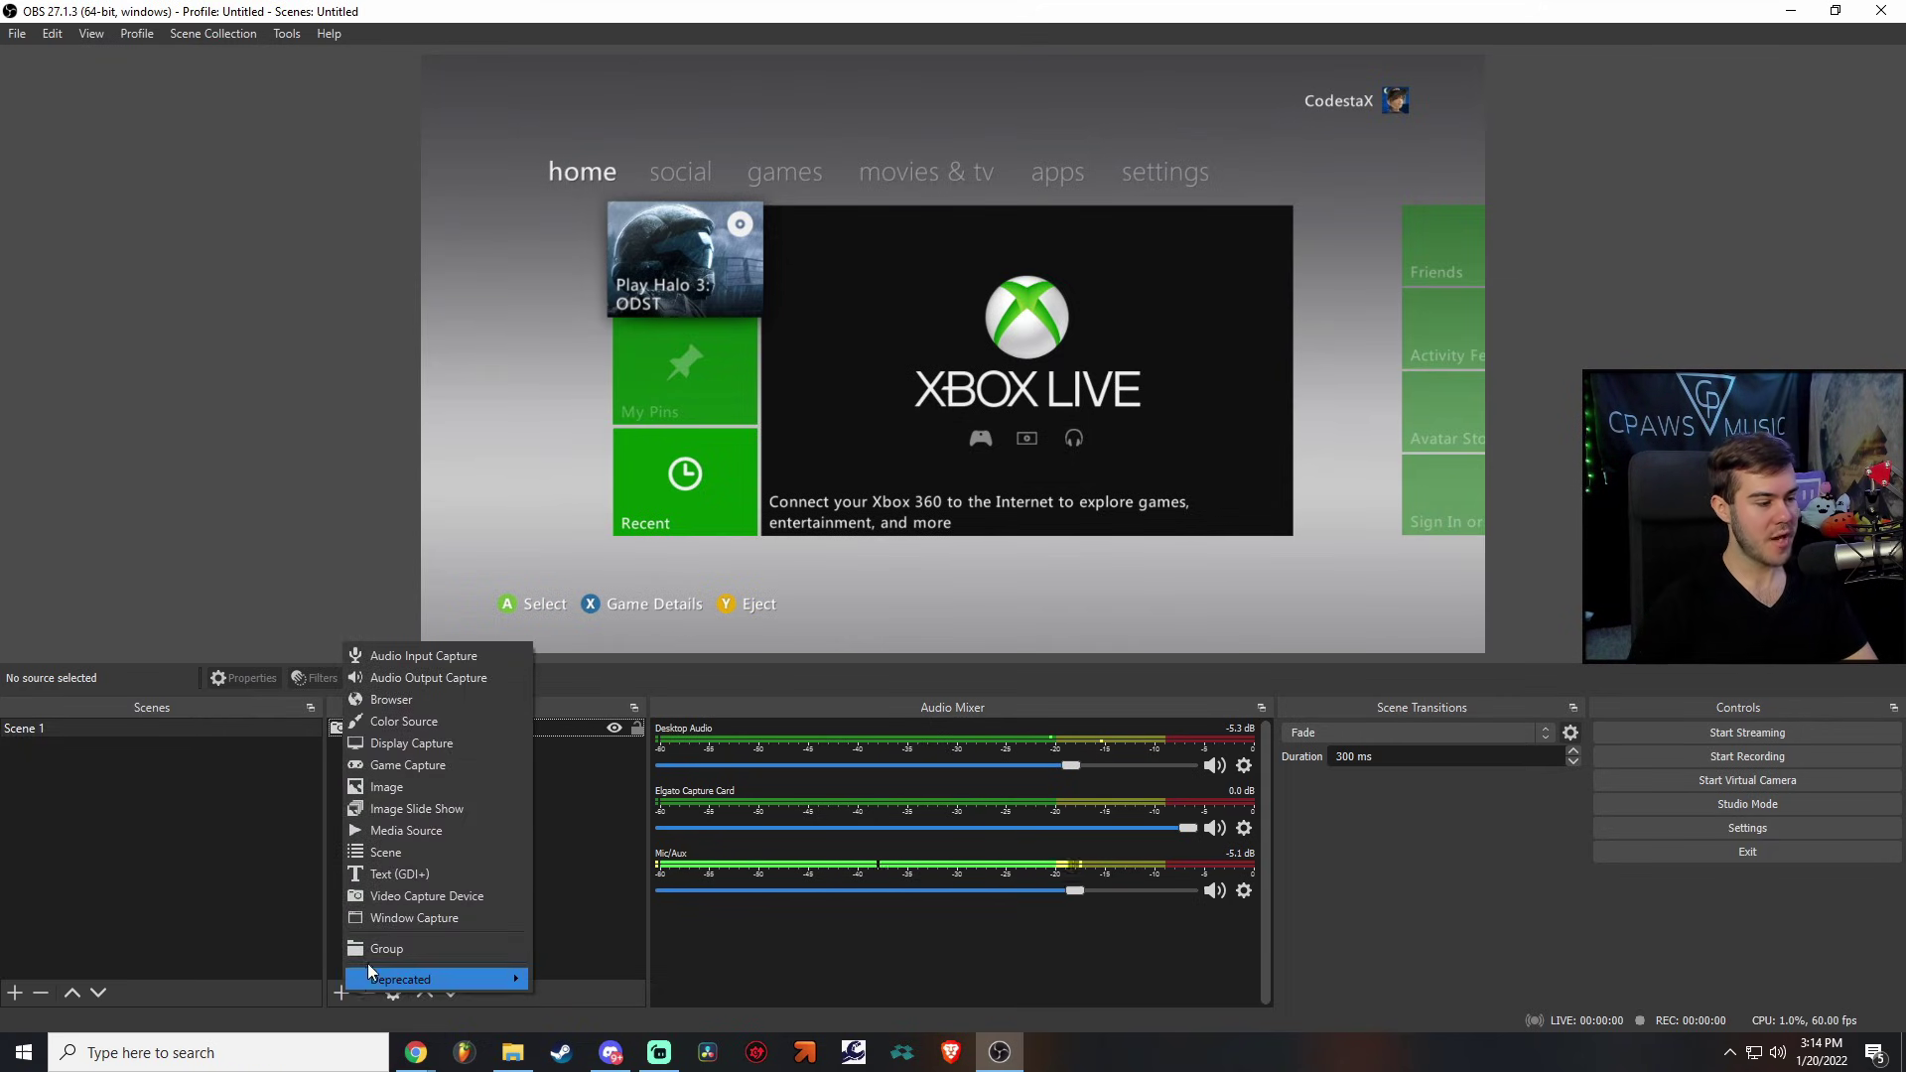
left_click(404, 896)
type("webcam")
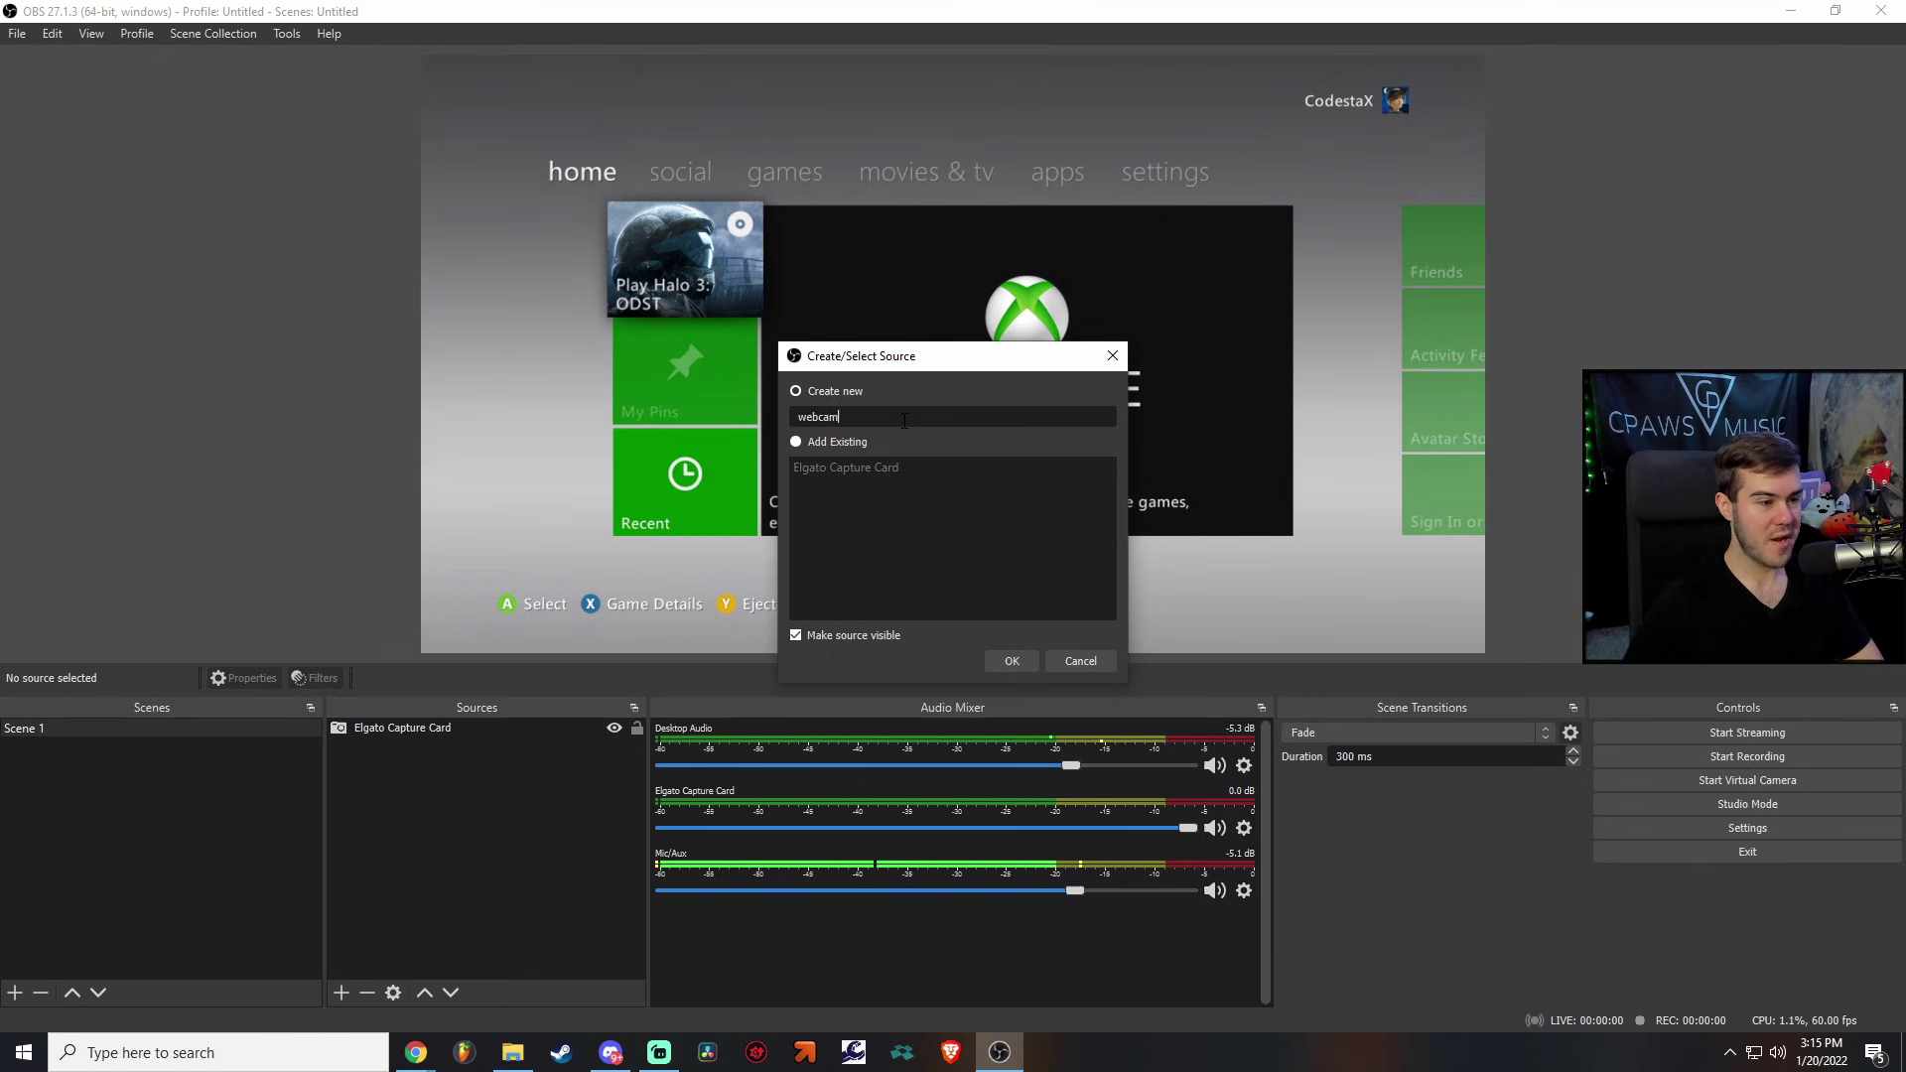
left_click(1008, 661)
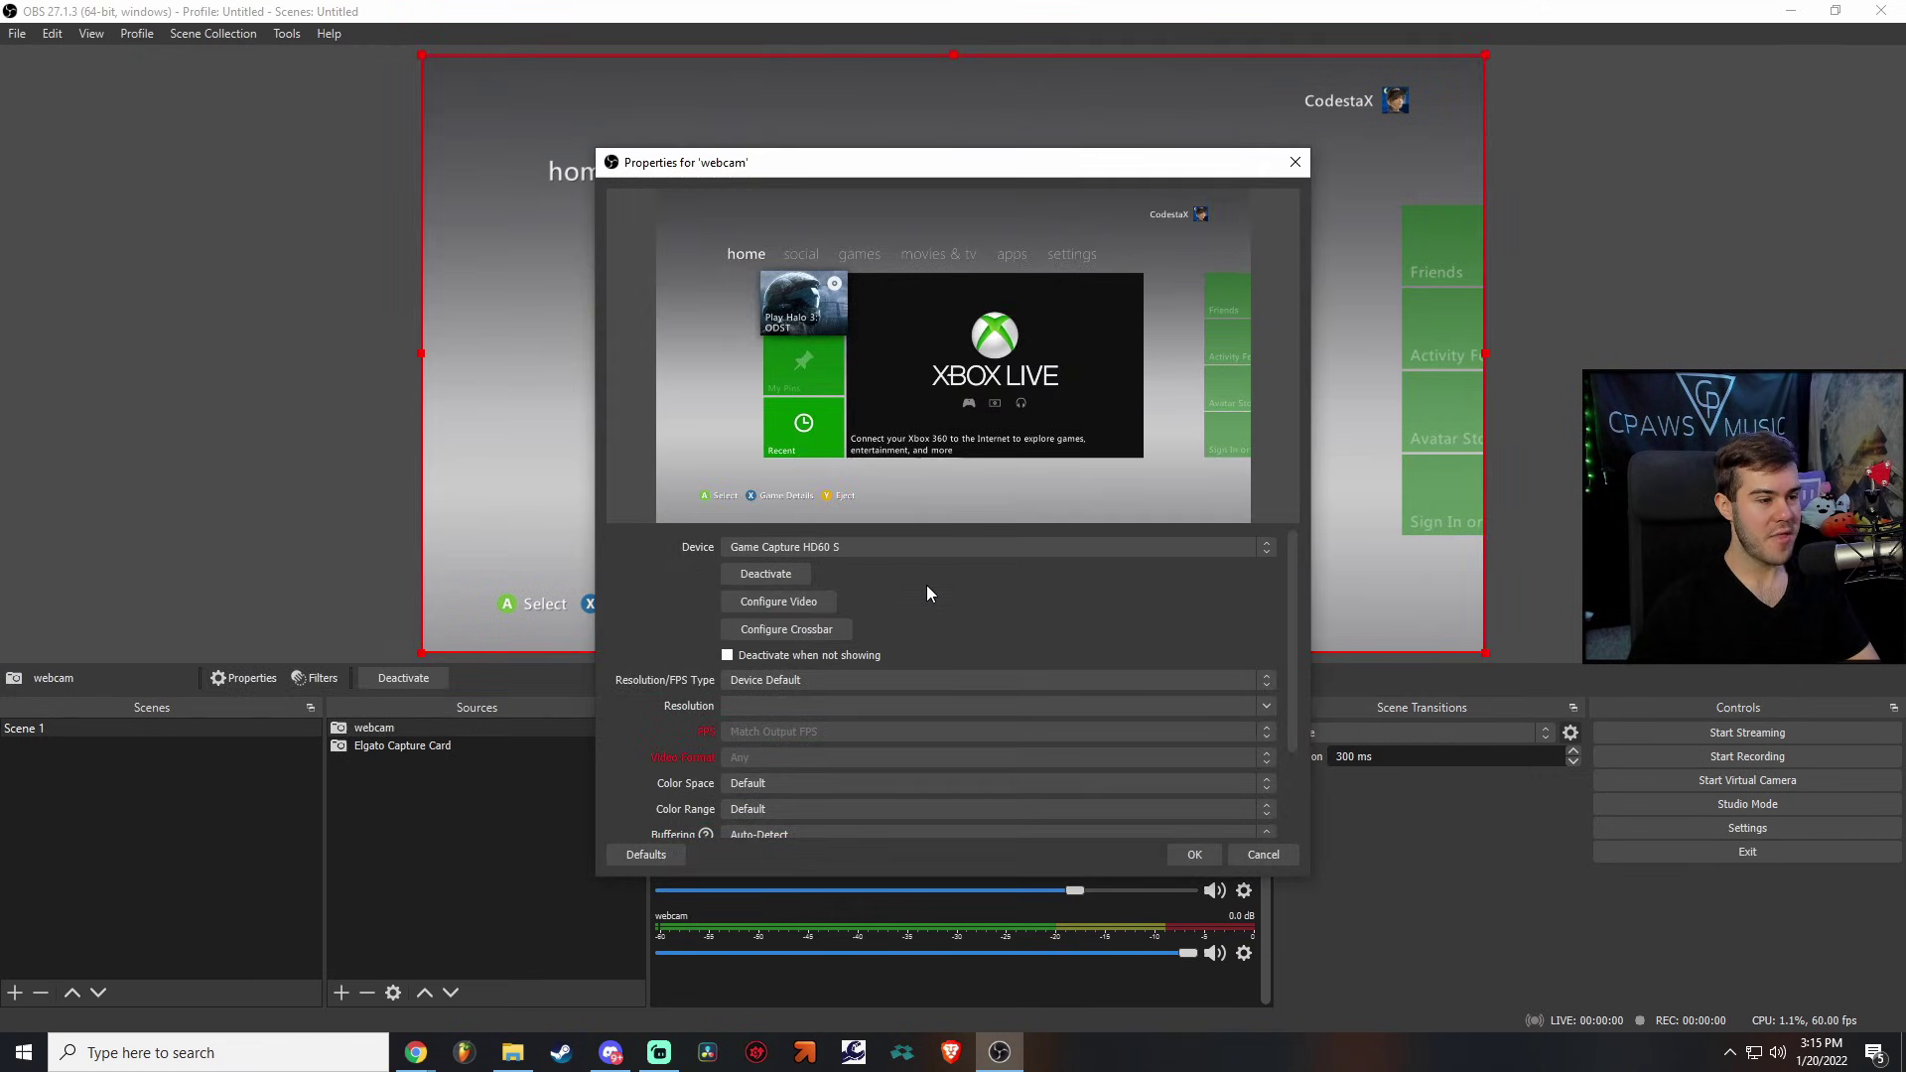
Set the webcam source's device to HD Pro Webcam C920 and confirm
left_click(827, 549)
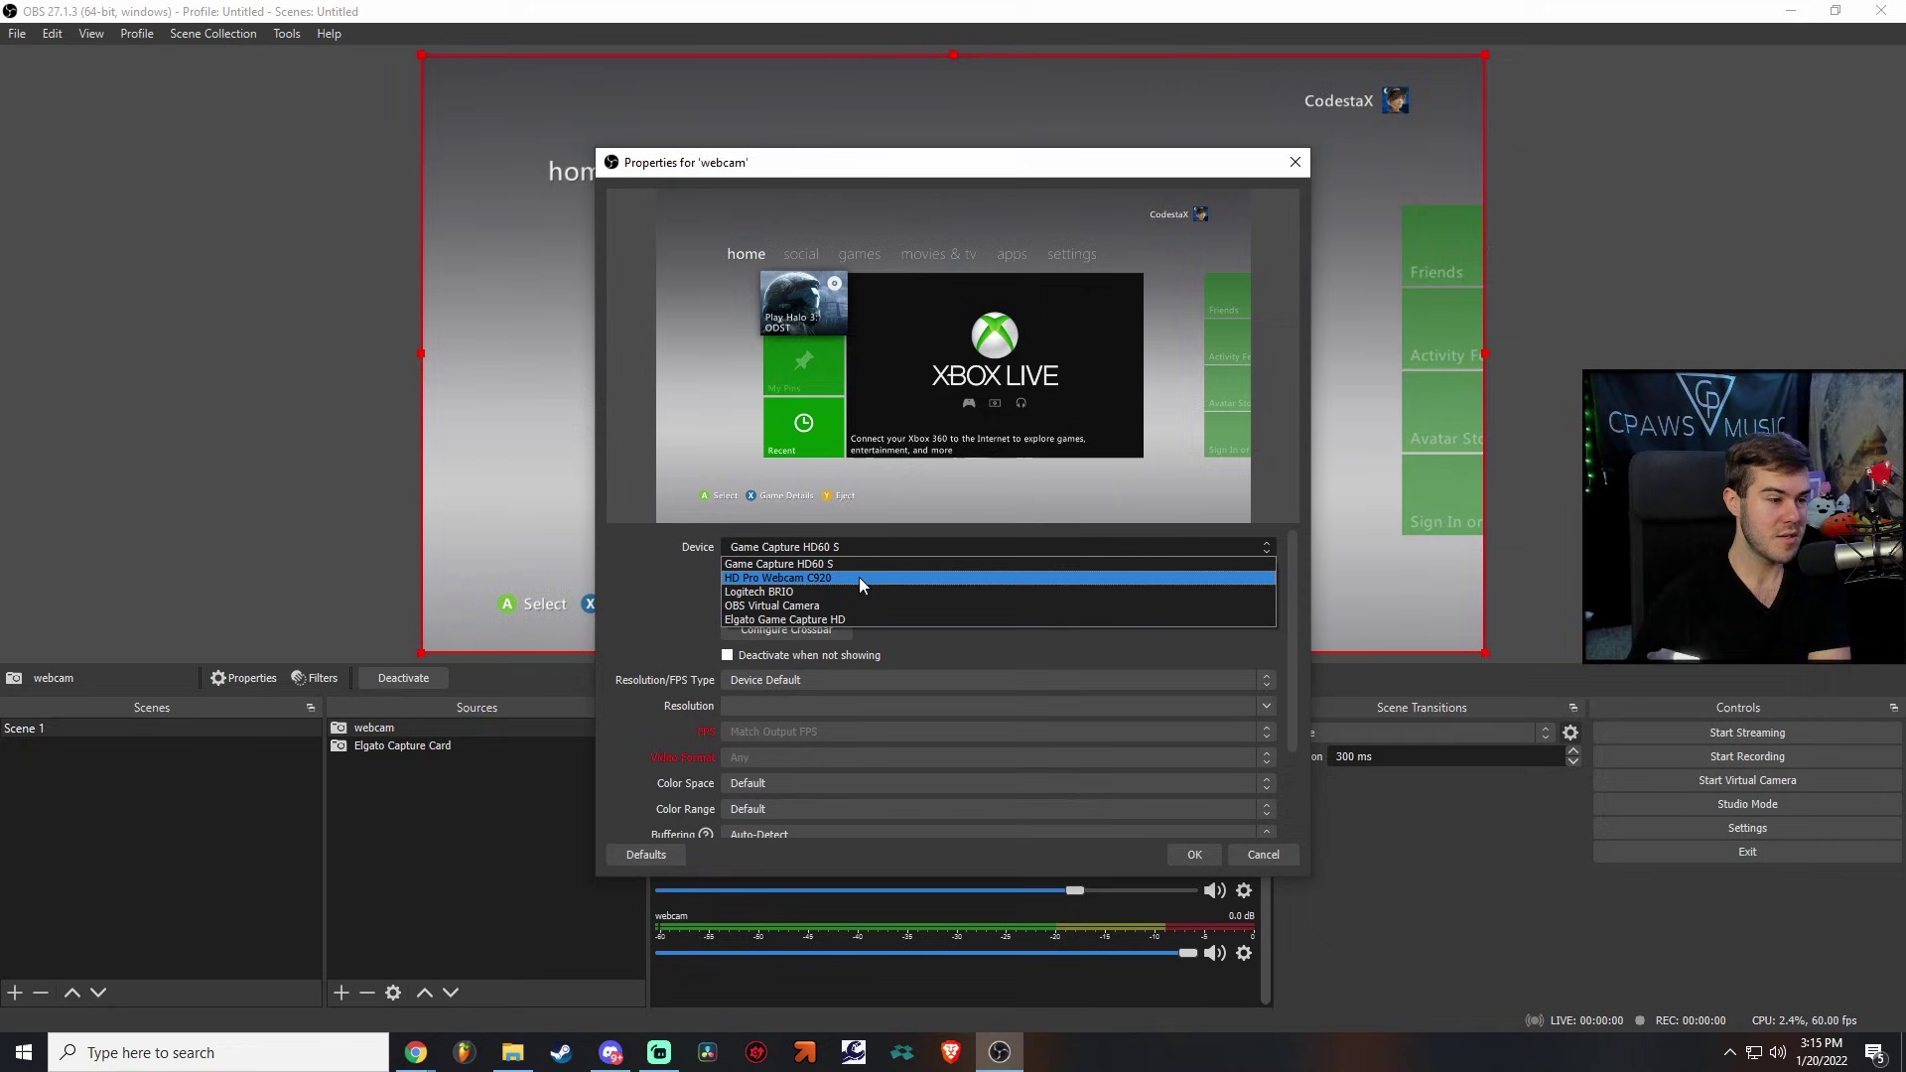
left_click(859, 576)
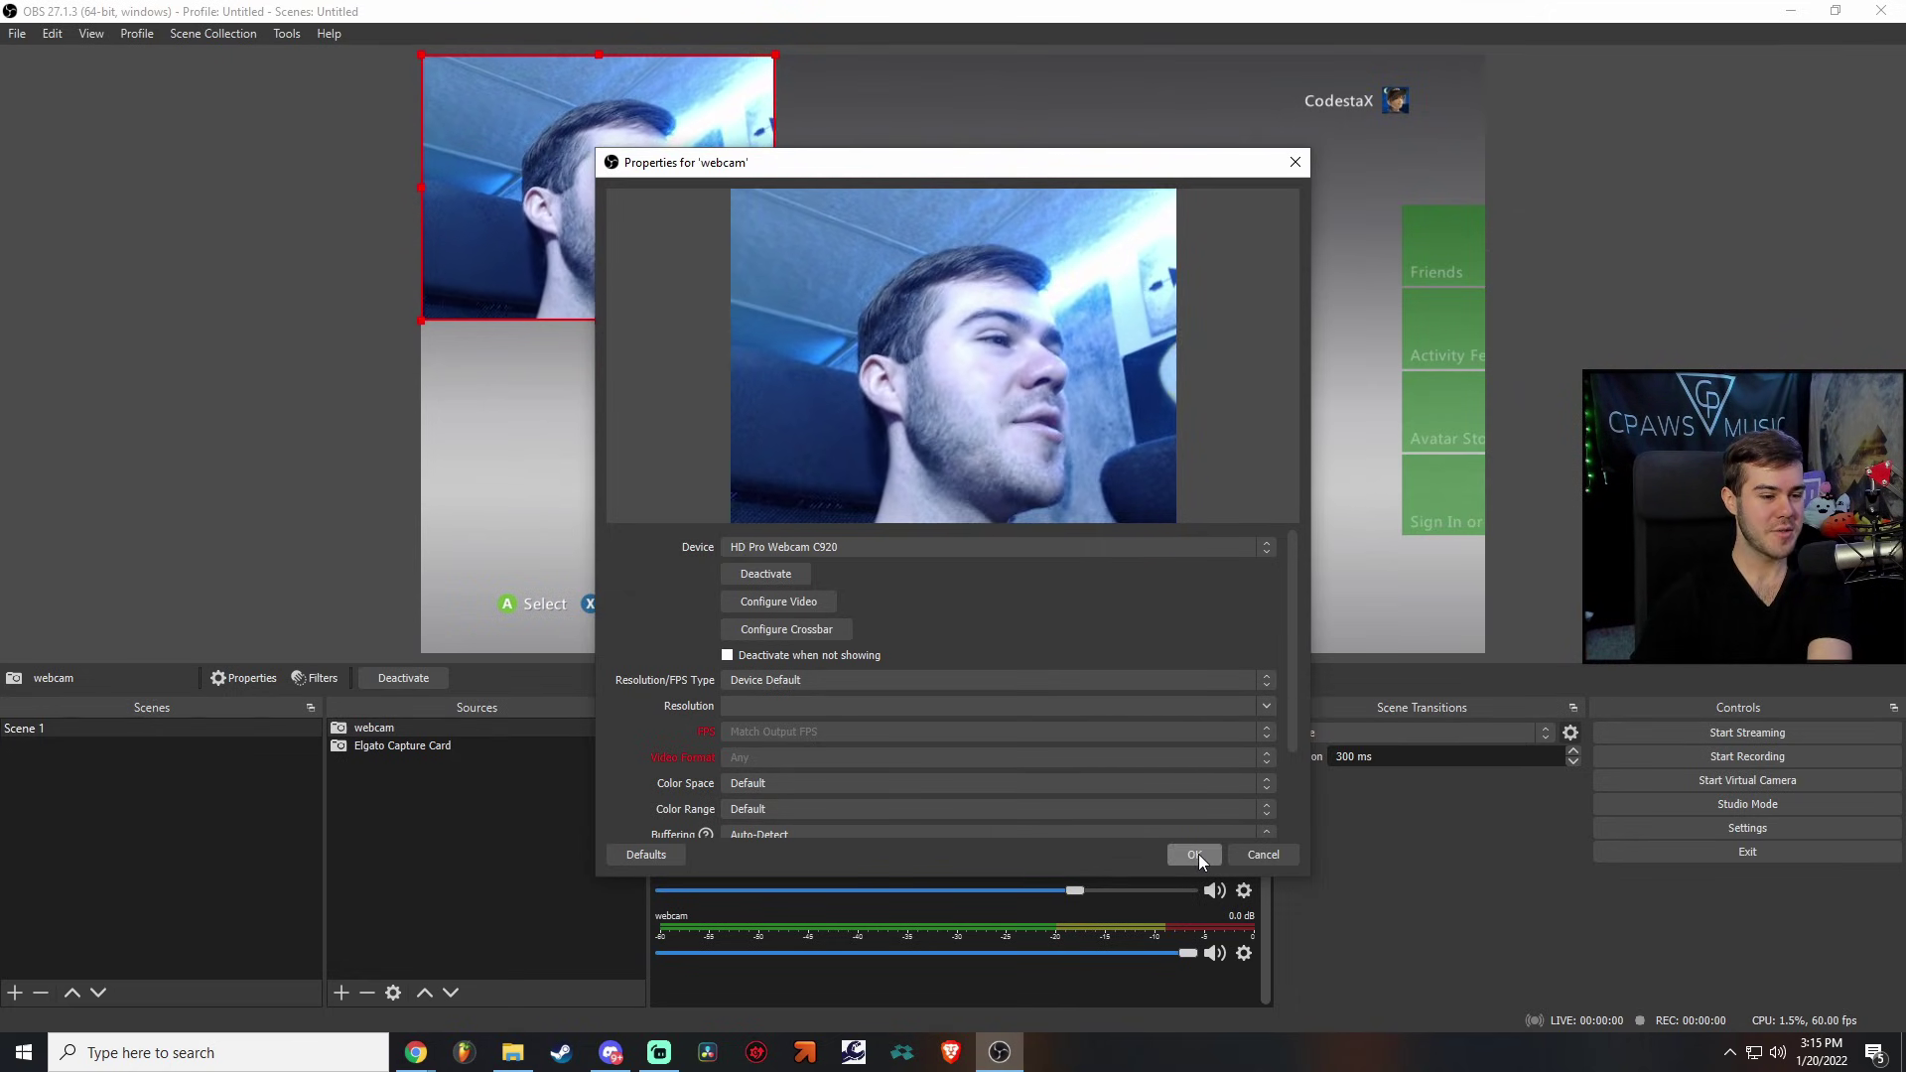
left_click(1195, 855)
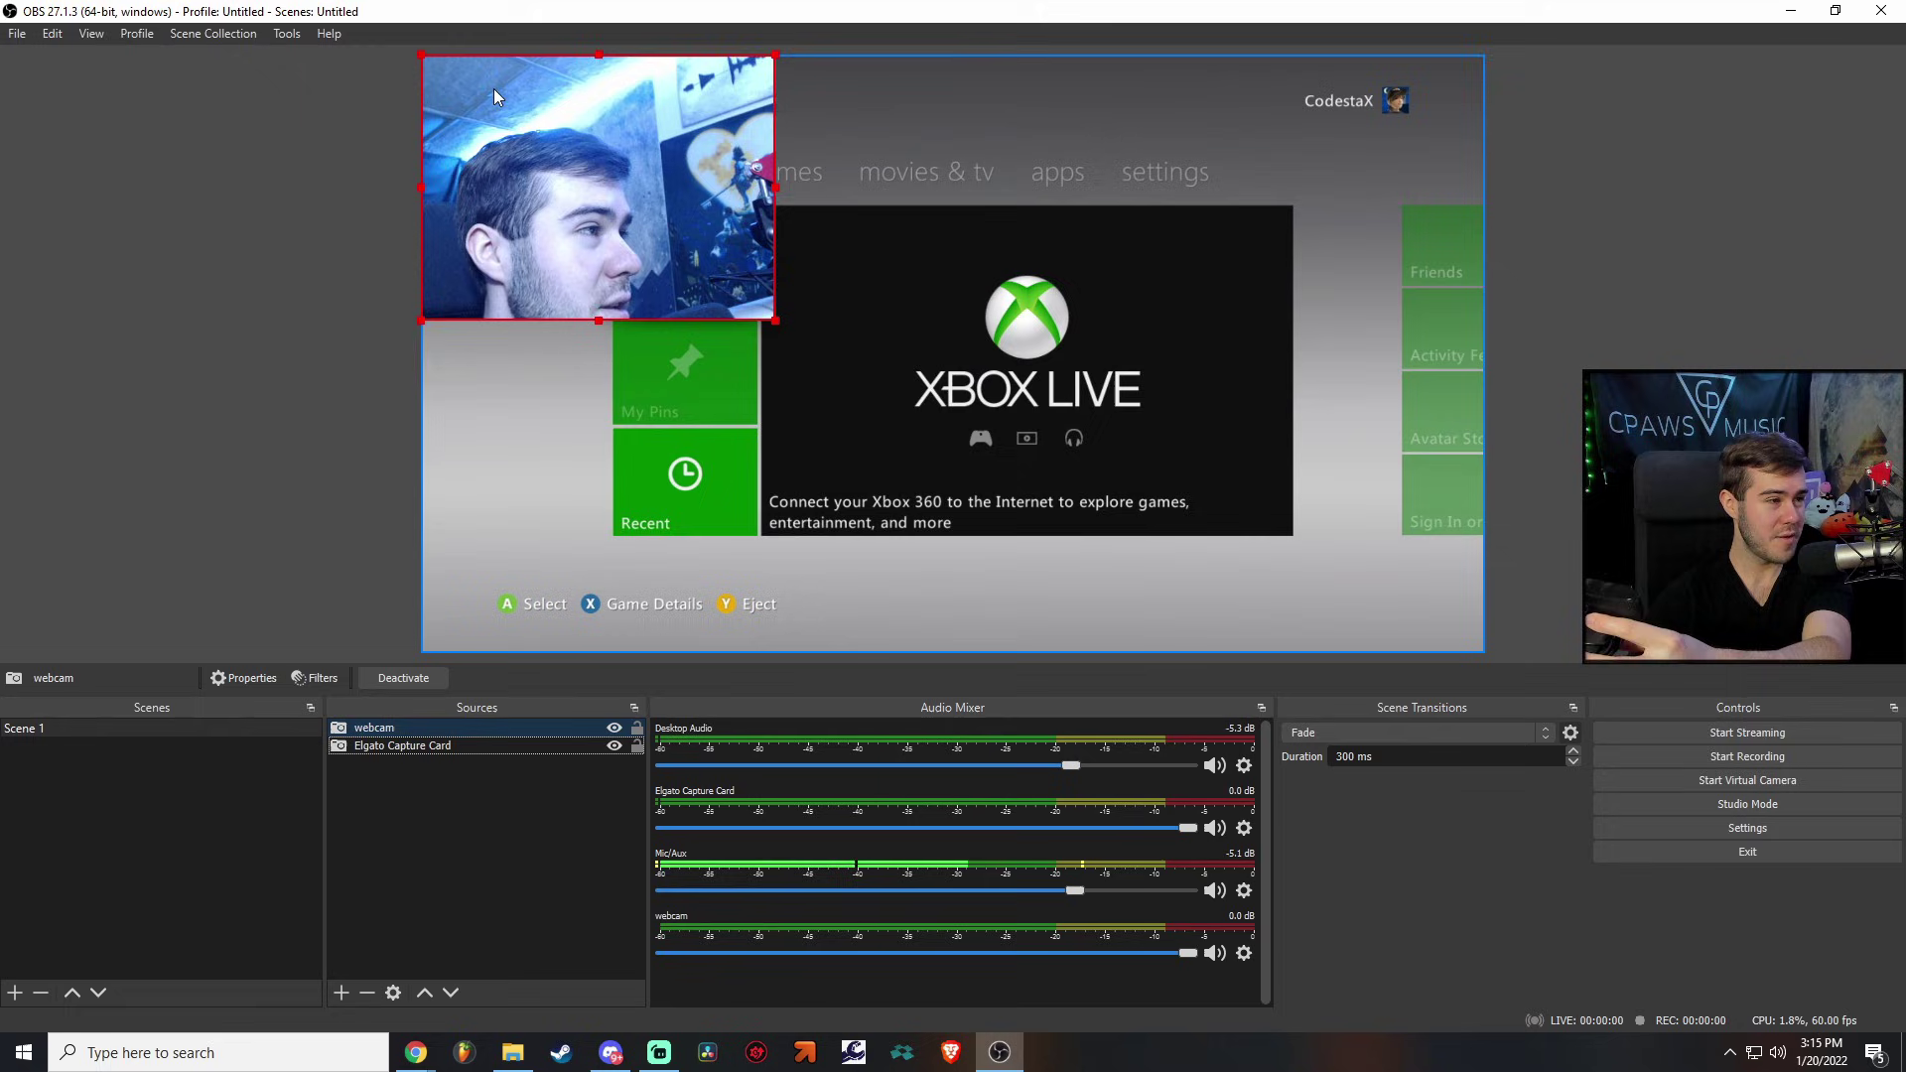
Shrink the webcam feed and snap it into the preview's bottom-right corner
left_click_drag(605, 189, 1310, 522)
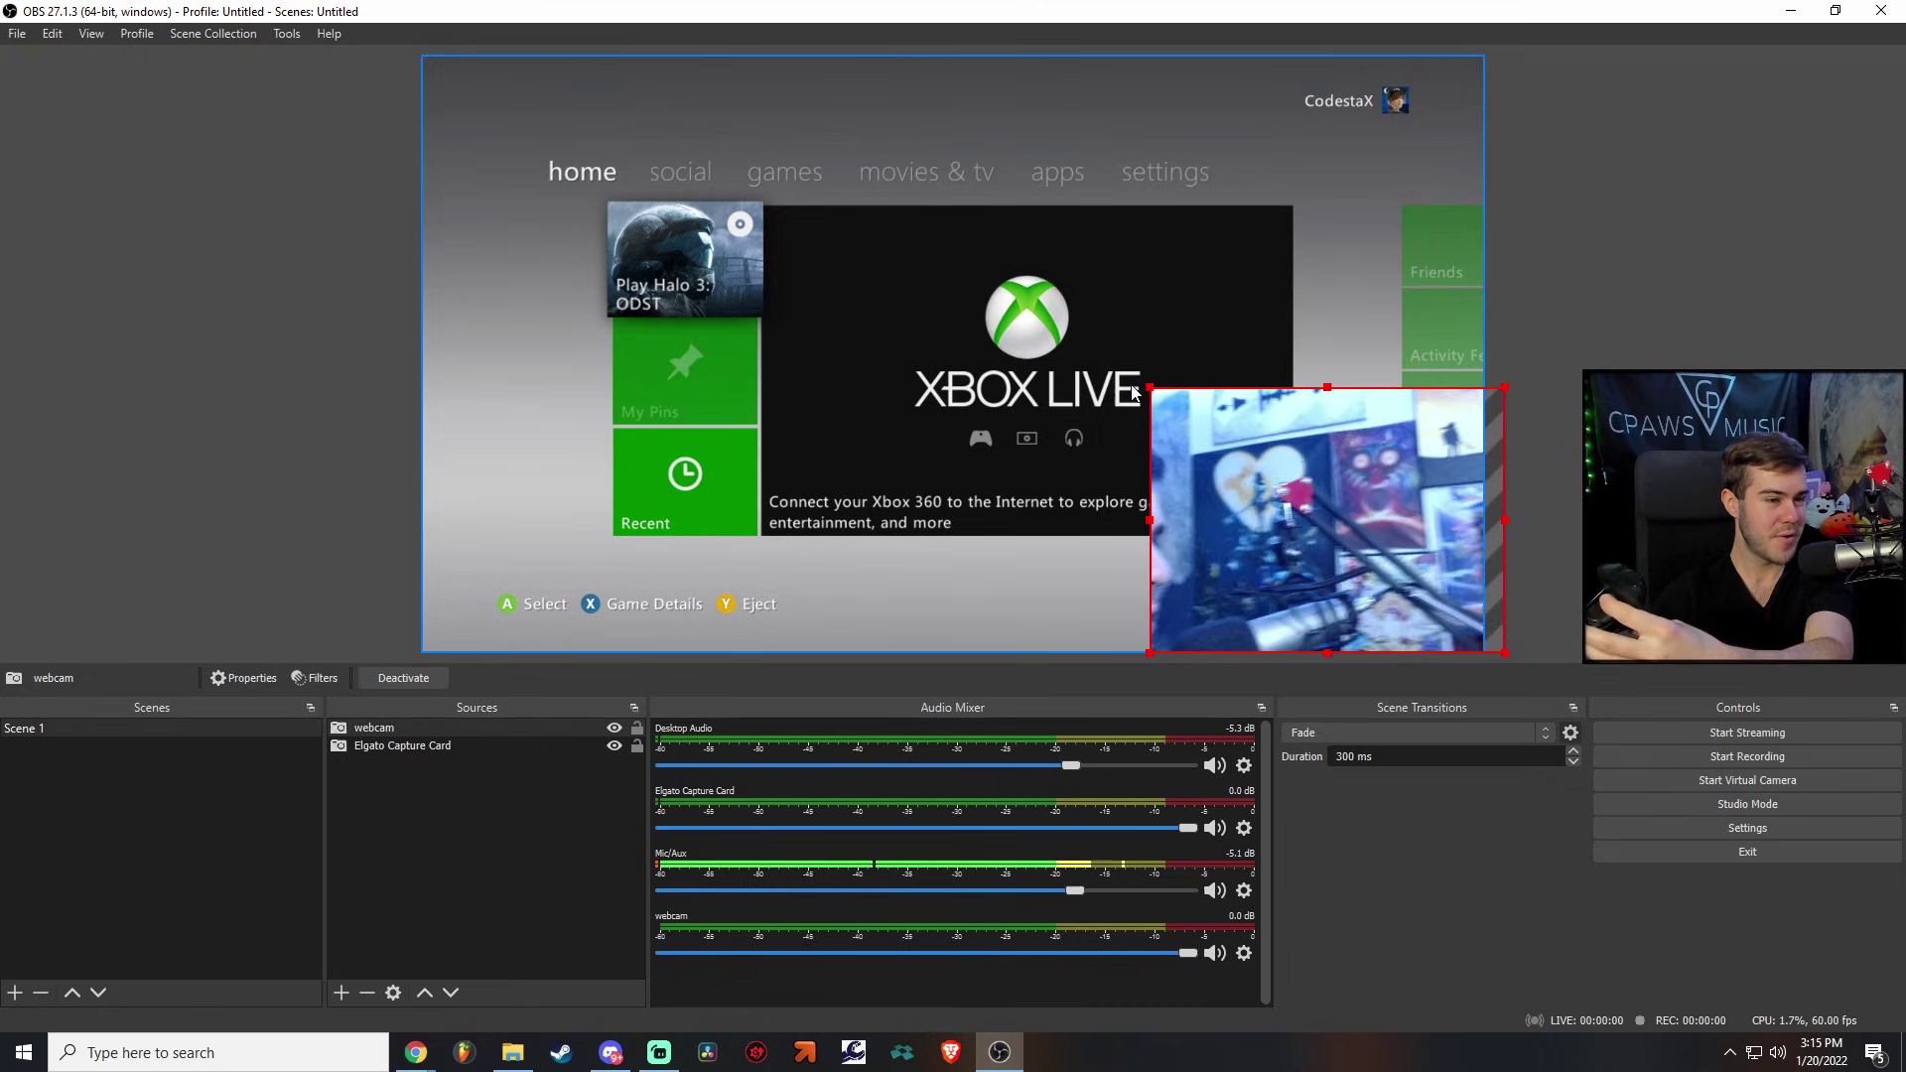
left_click_drag(1150, 388, 1285, 517)
mouse_move(1393, 551)
left_mouse_down()
mouse_move(1352, 551)
mouse_move(1373, 551)
left_mouse_up()
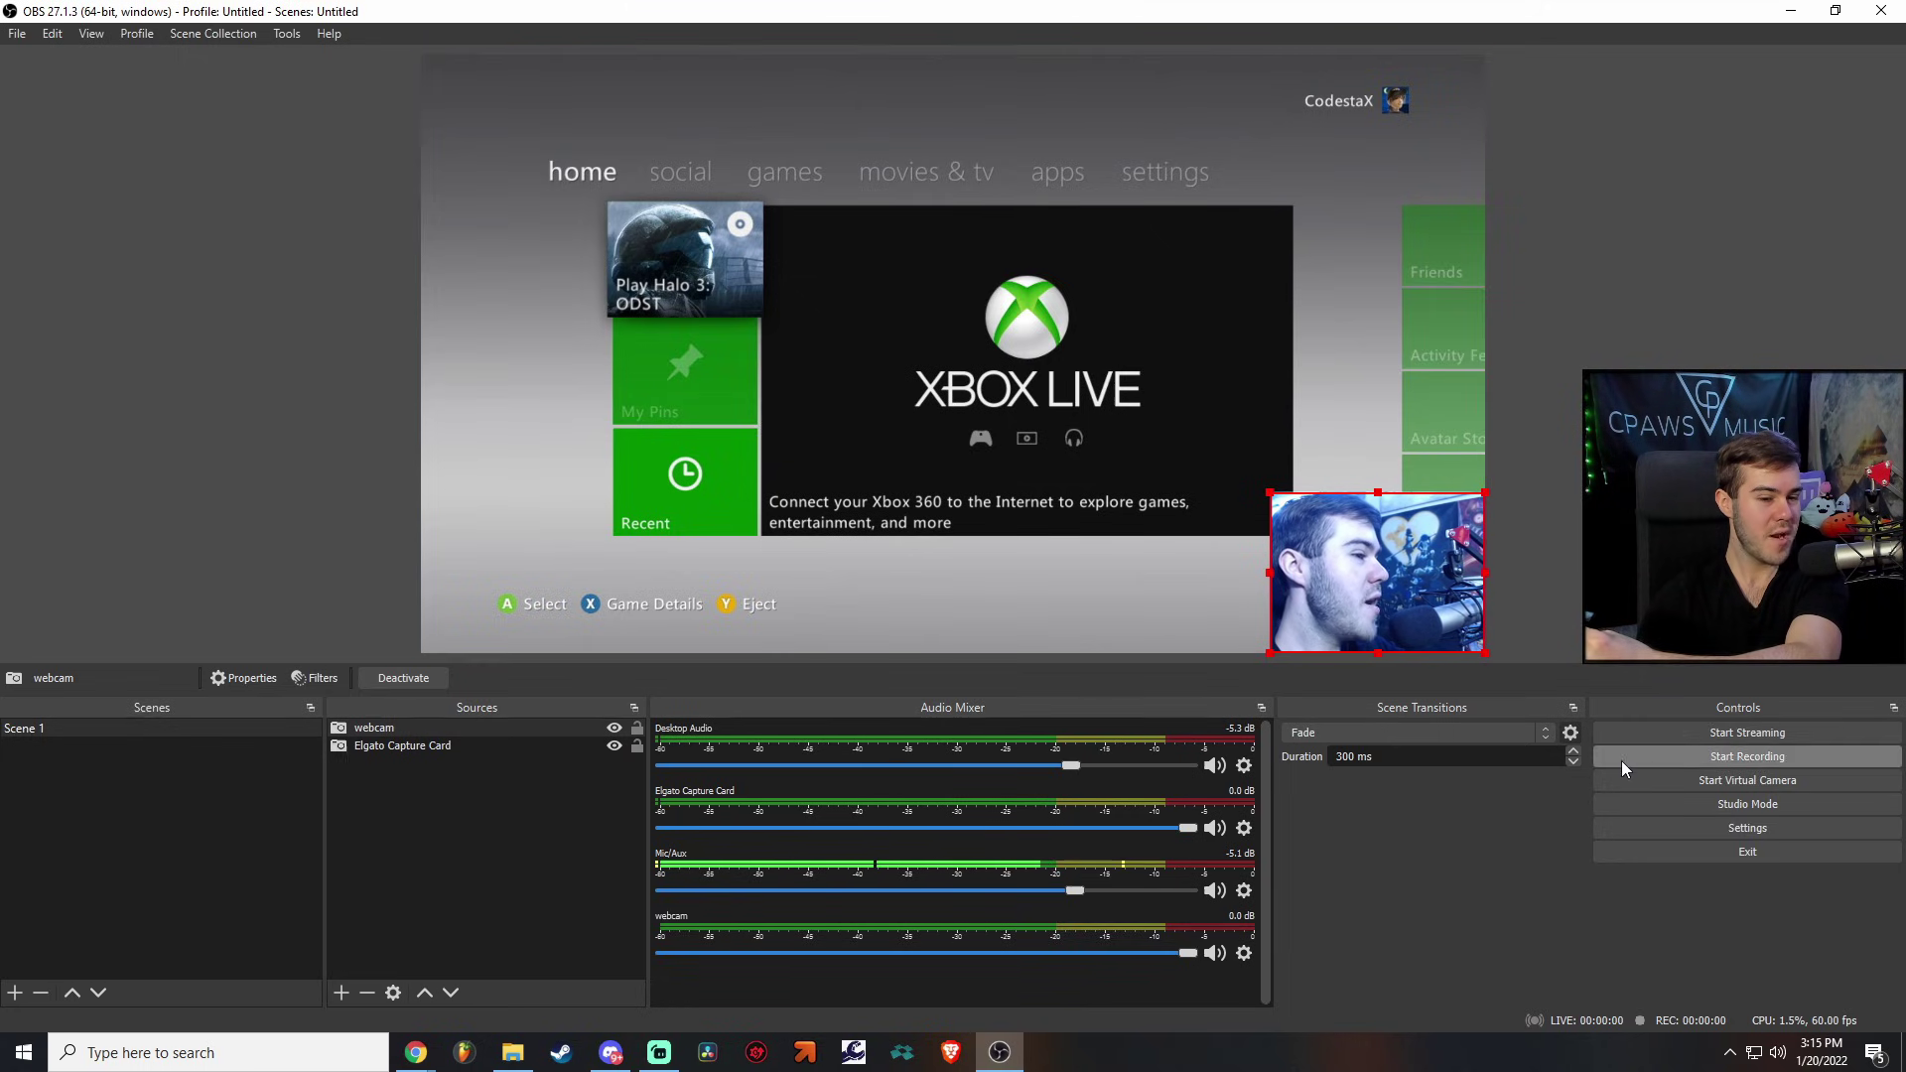
left_click(1725, 830)
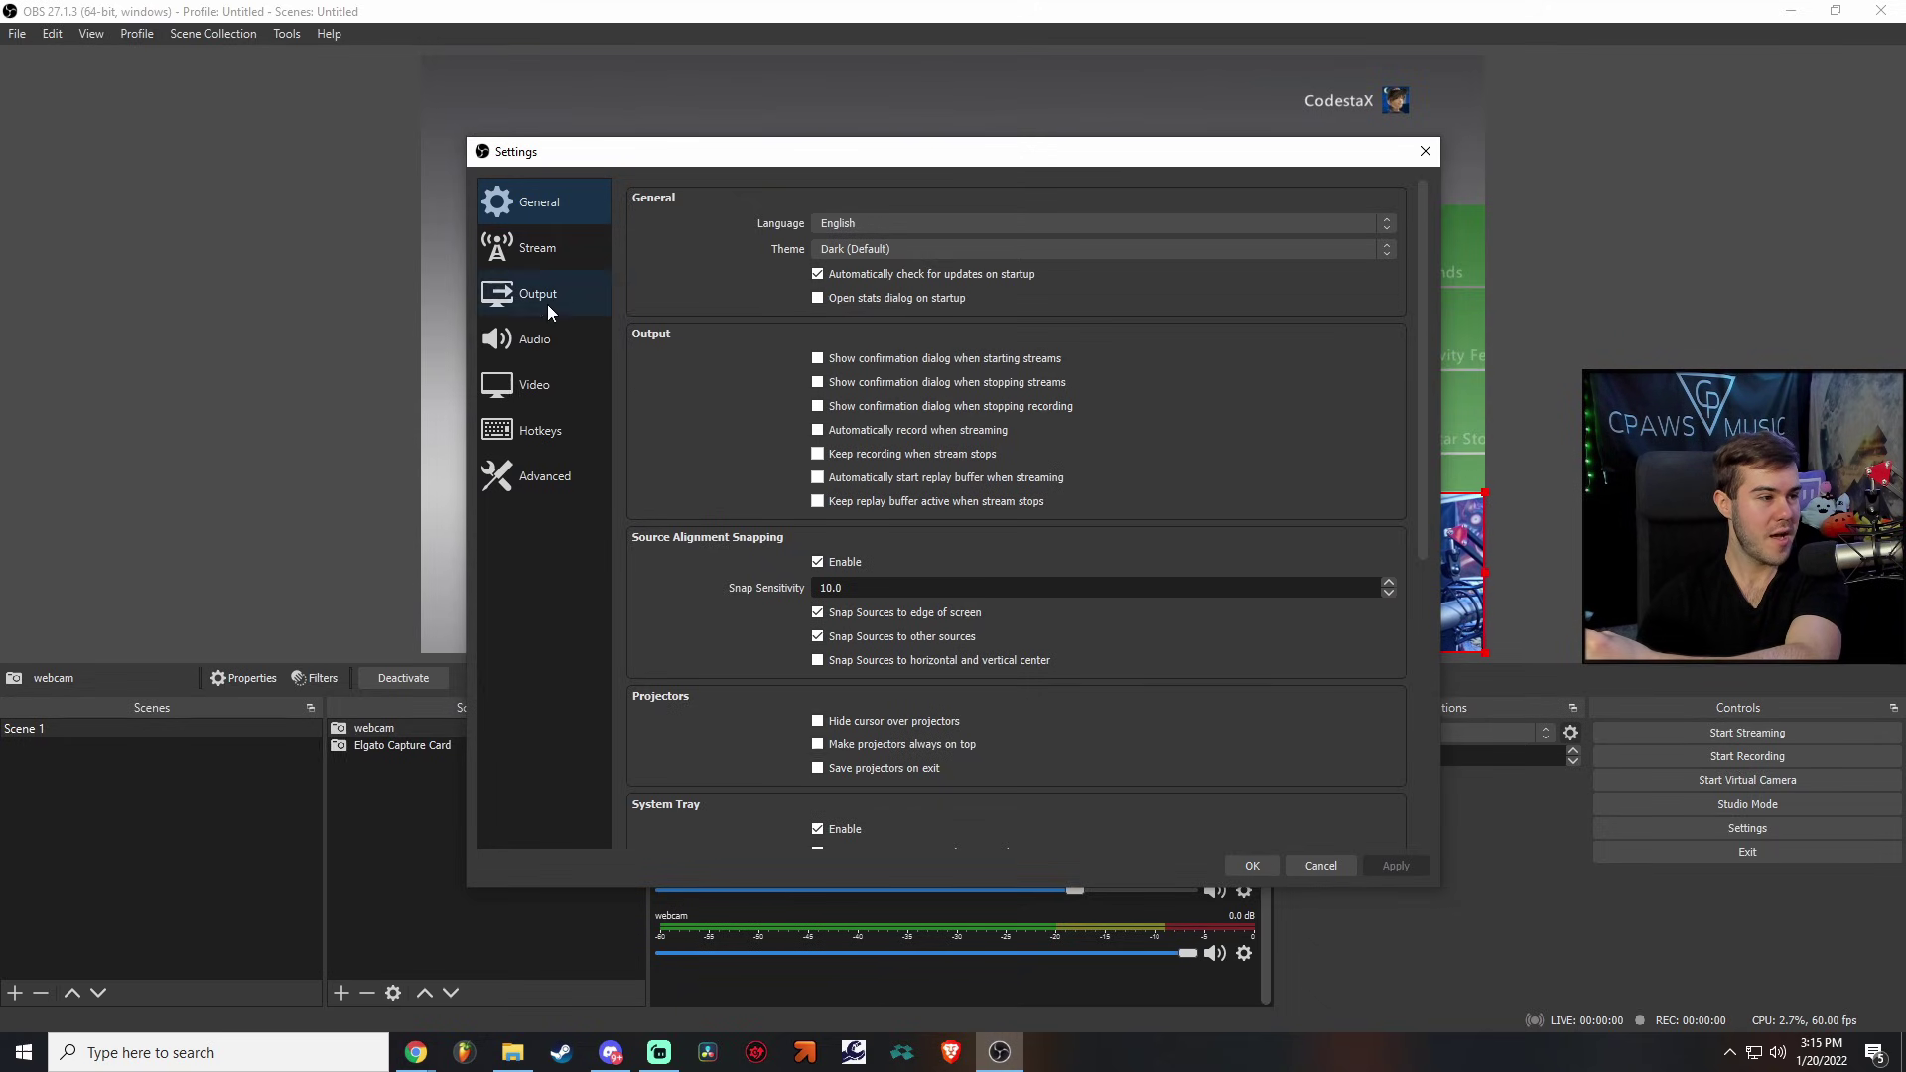
left_click(544, 341)
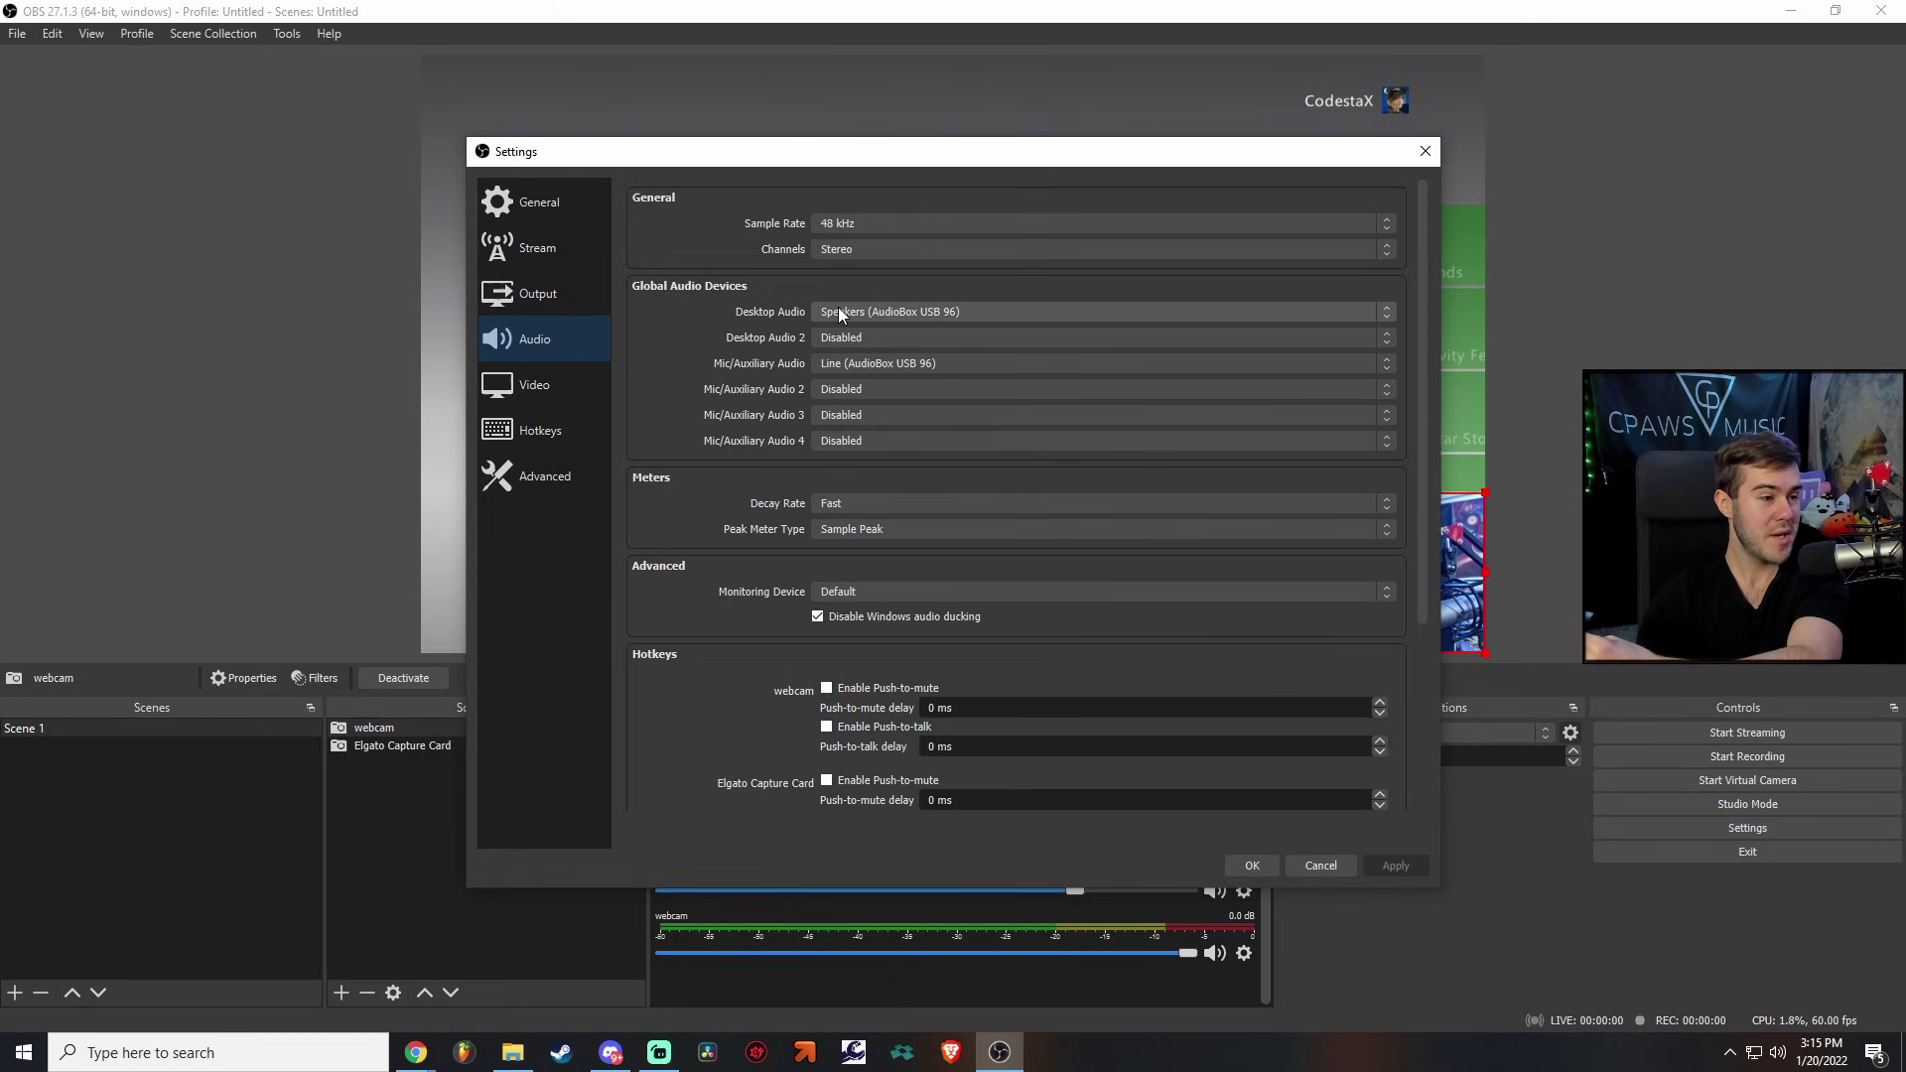
left_click(862, 364)
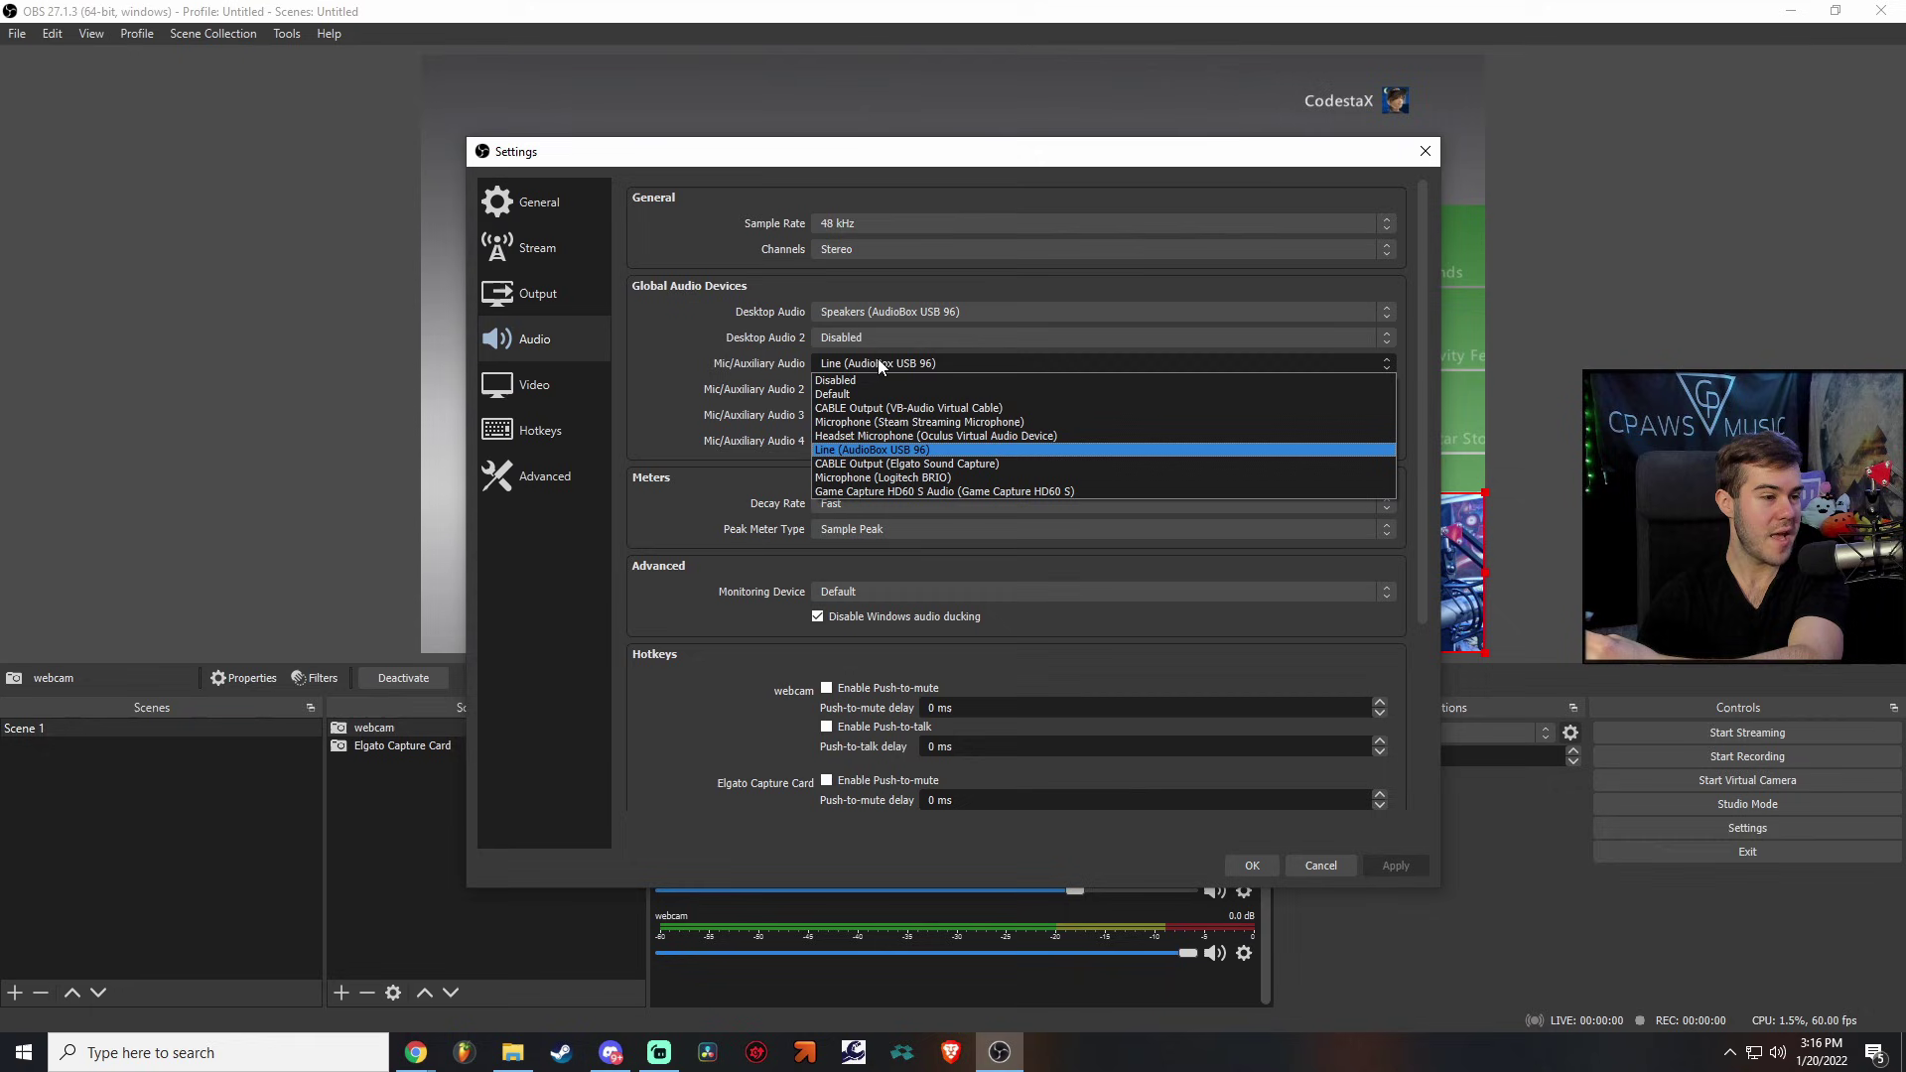
left_click(778, 350)
left_click(1252, 865)
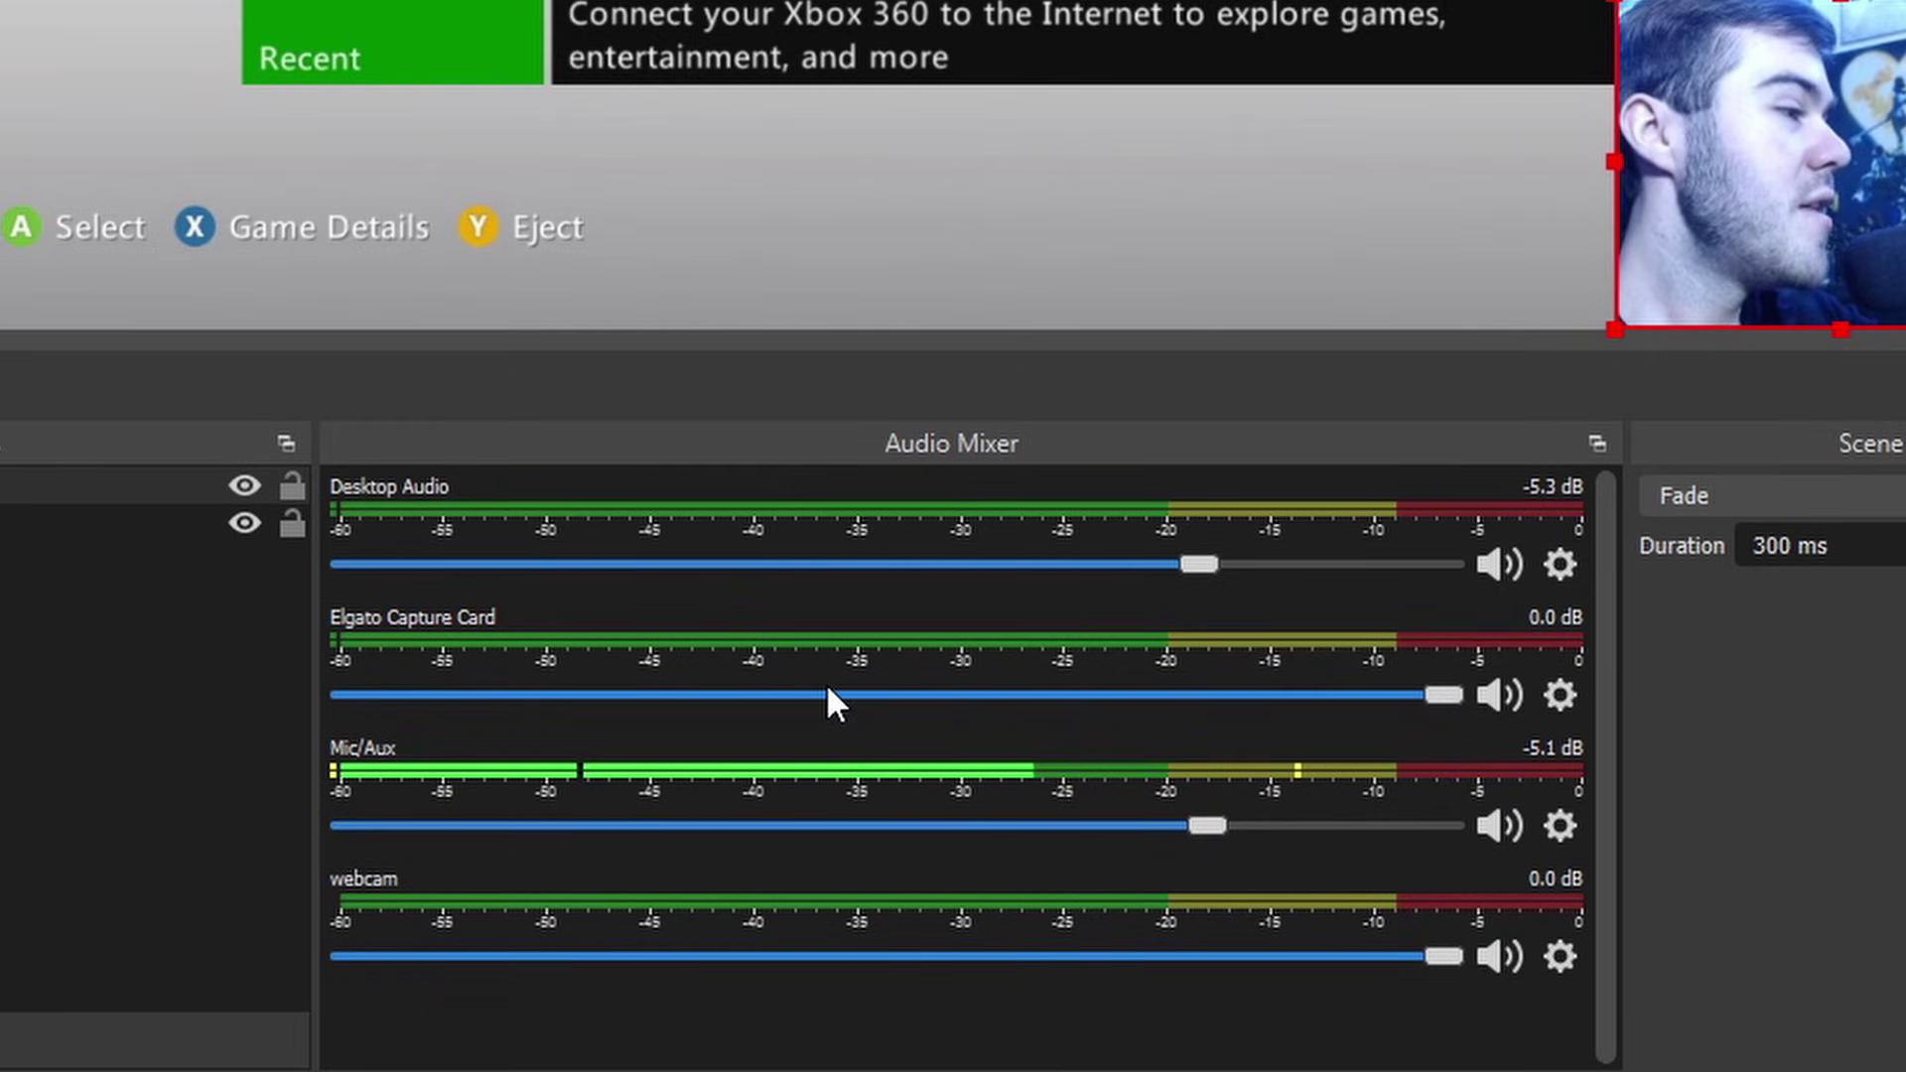
Set the Elgato Capture Card mixer slider to -8.8 dB and the webcam slider to -inf dB
left_click_drag(1451, 694, 1117, 702)
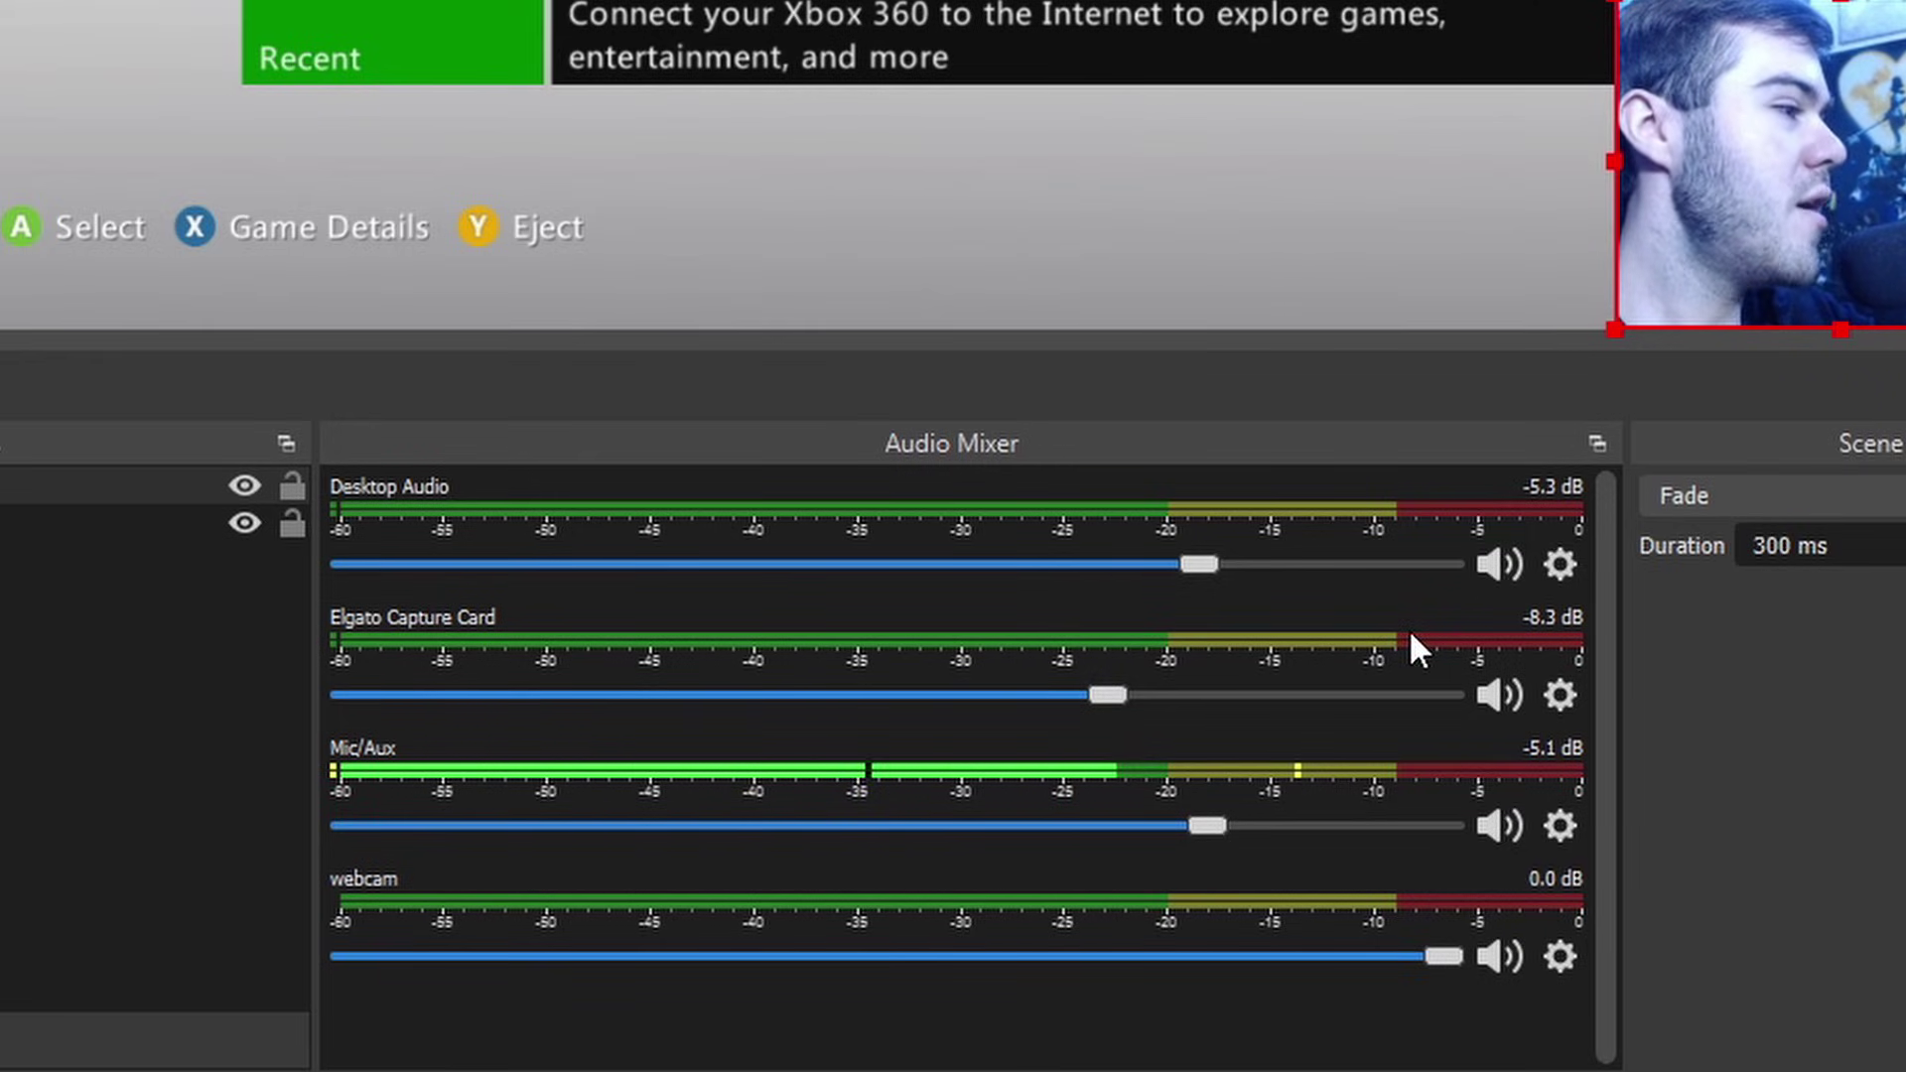
left_click_drag(1128, 697, 1139, 694)
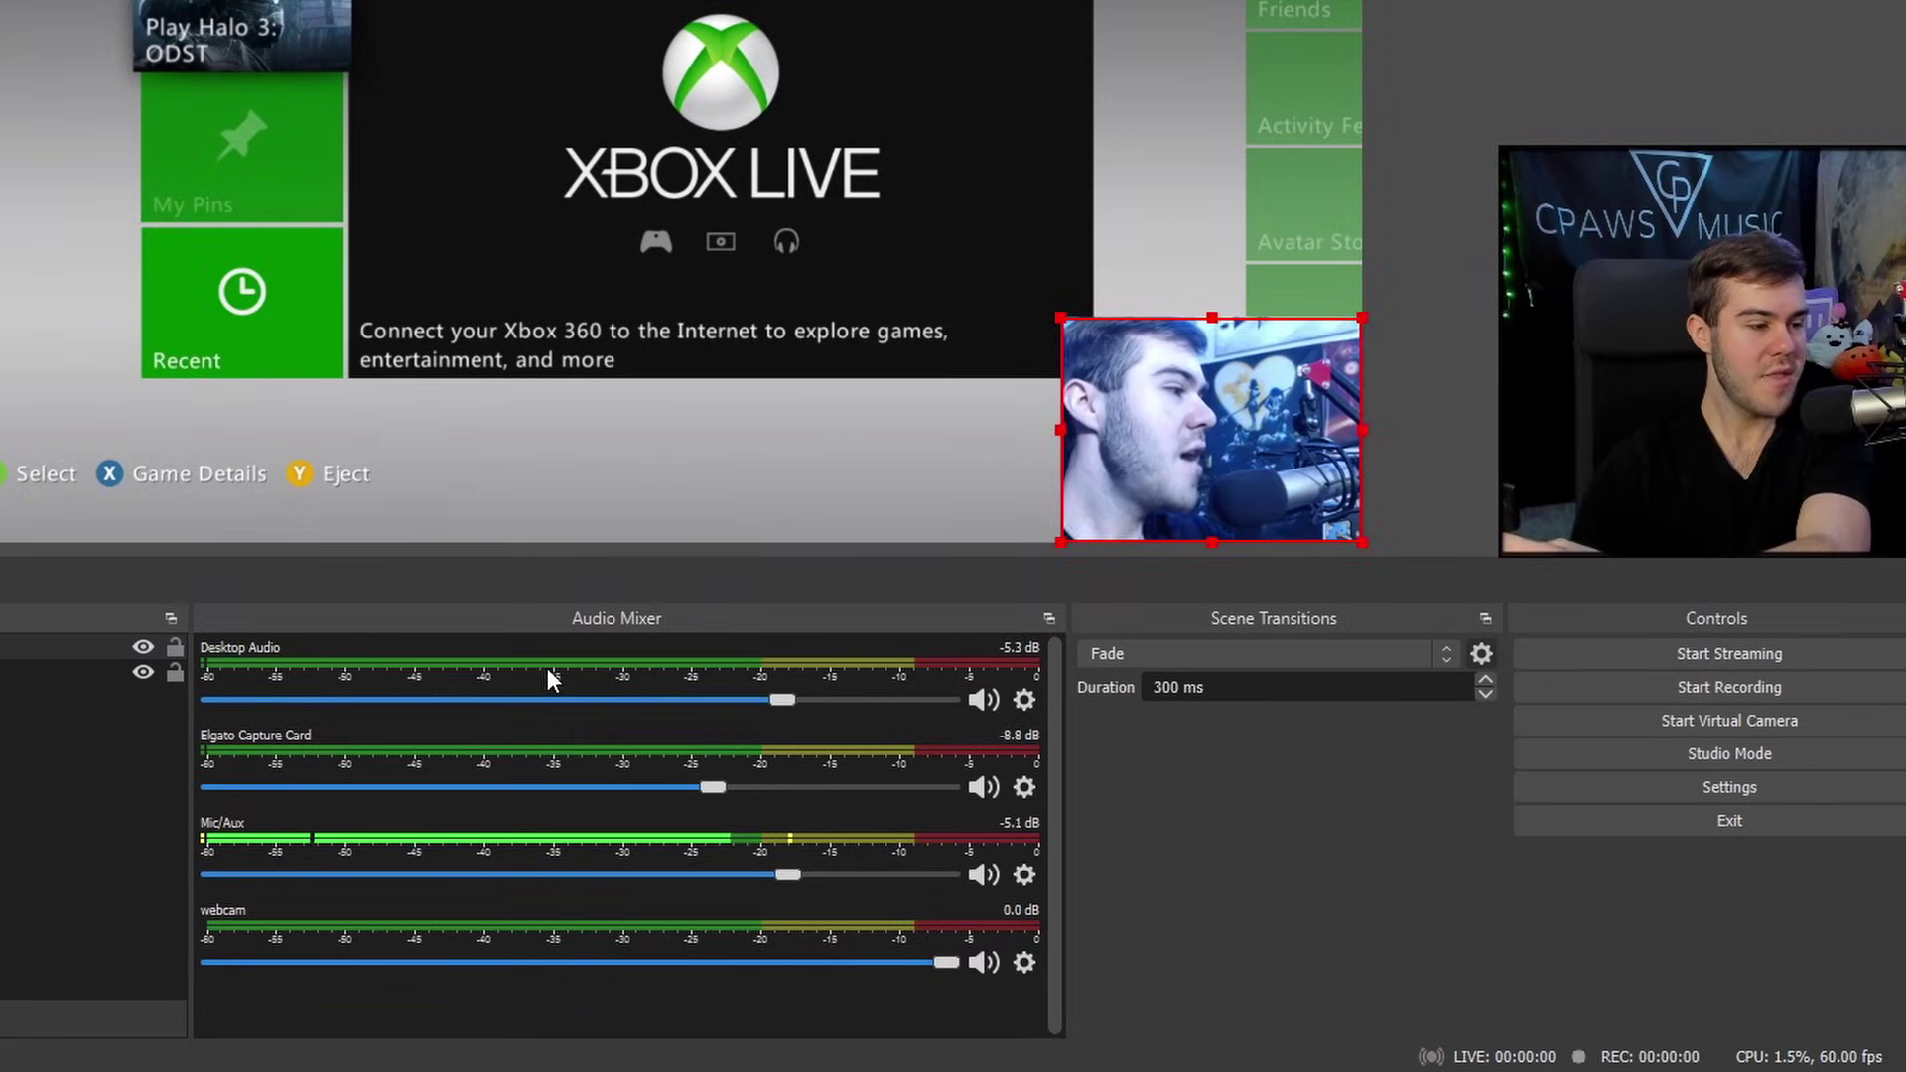
mouse_move(1198, 564)
left_mouse_down()
mouse_move(1271, 564)
mouse_move(1206, 563)
left_mouse_up()
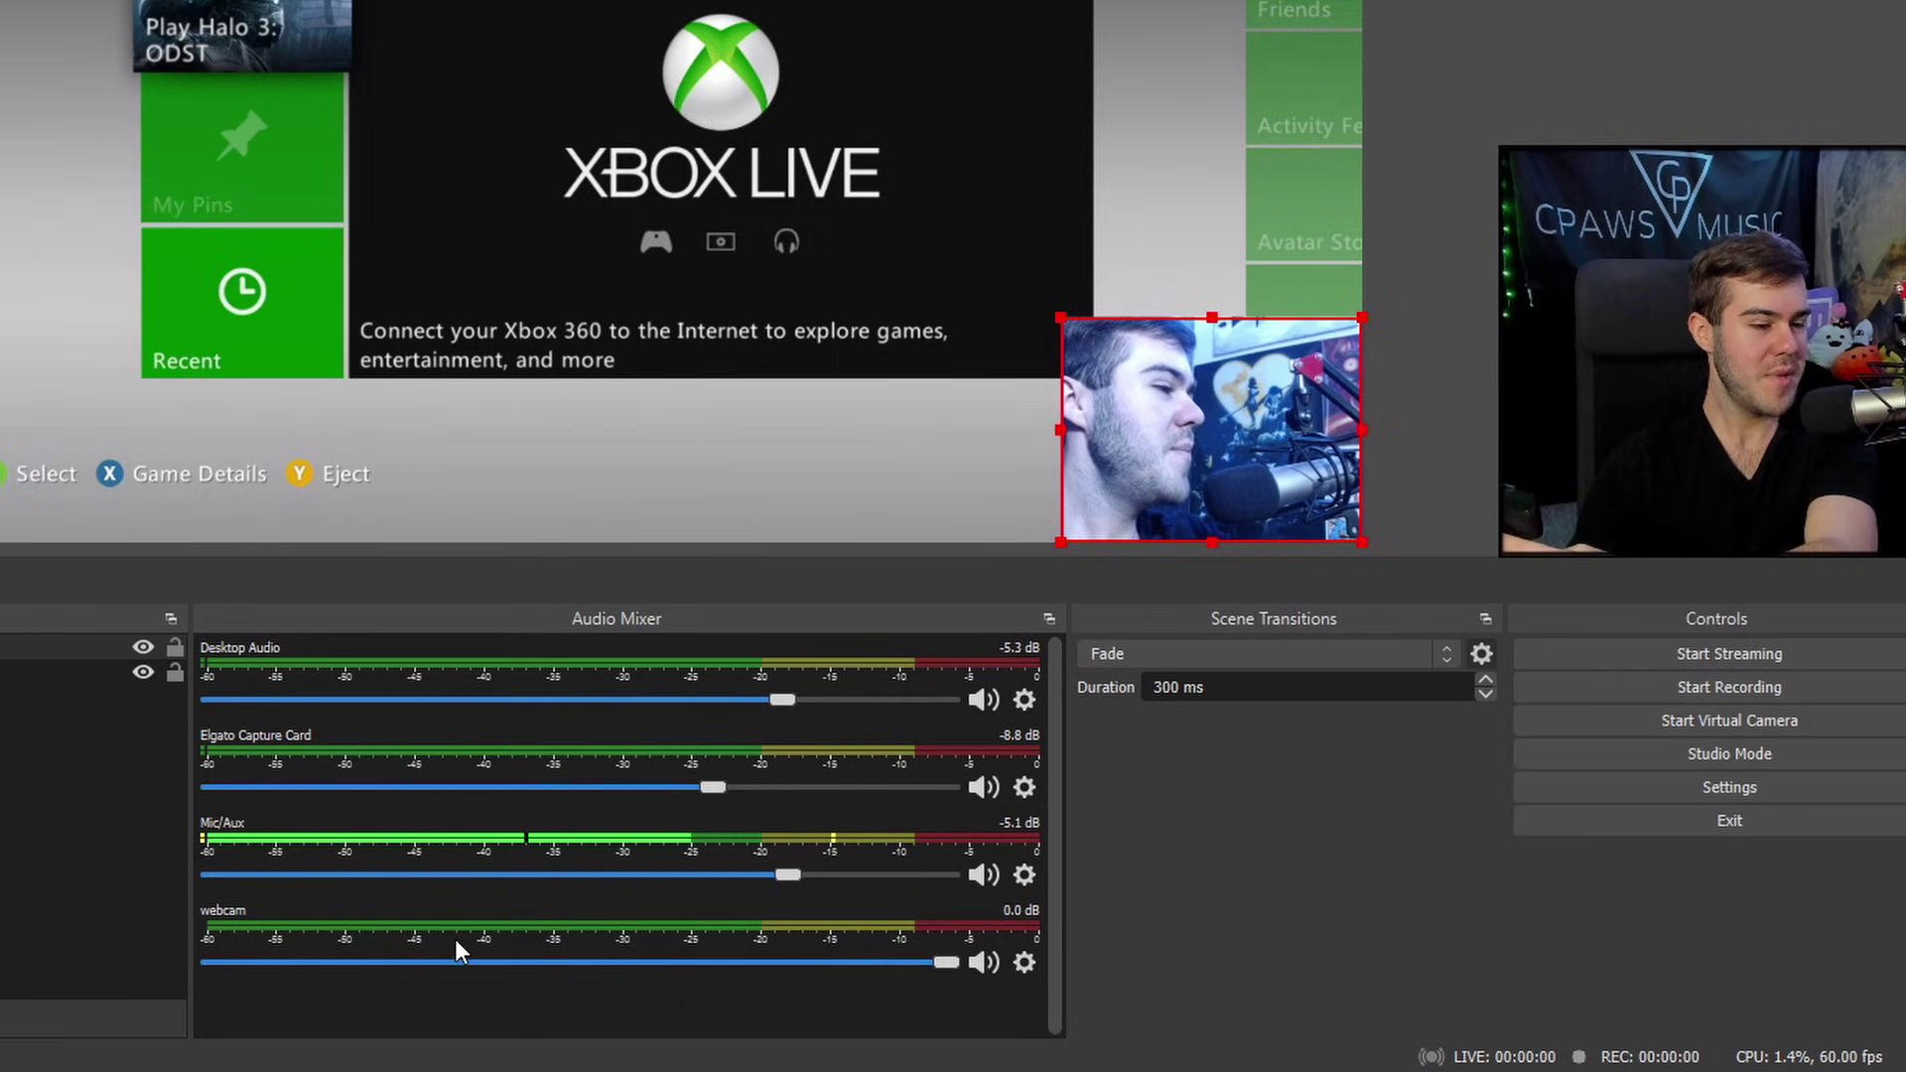
left_click_drag(922, 963, 463, 963)
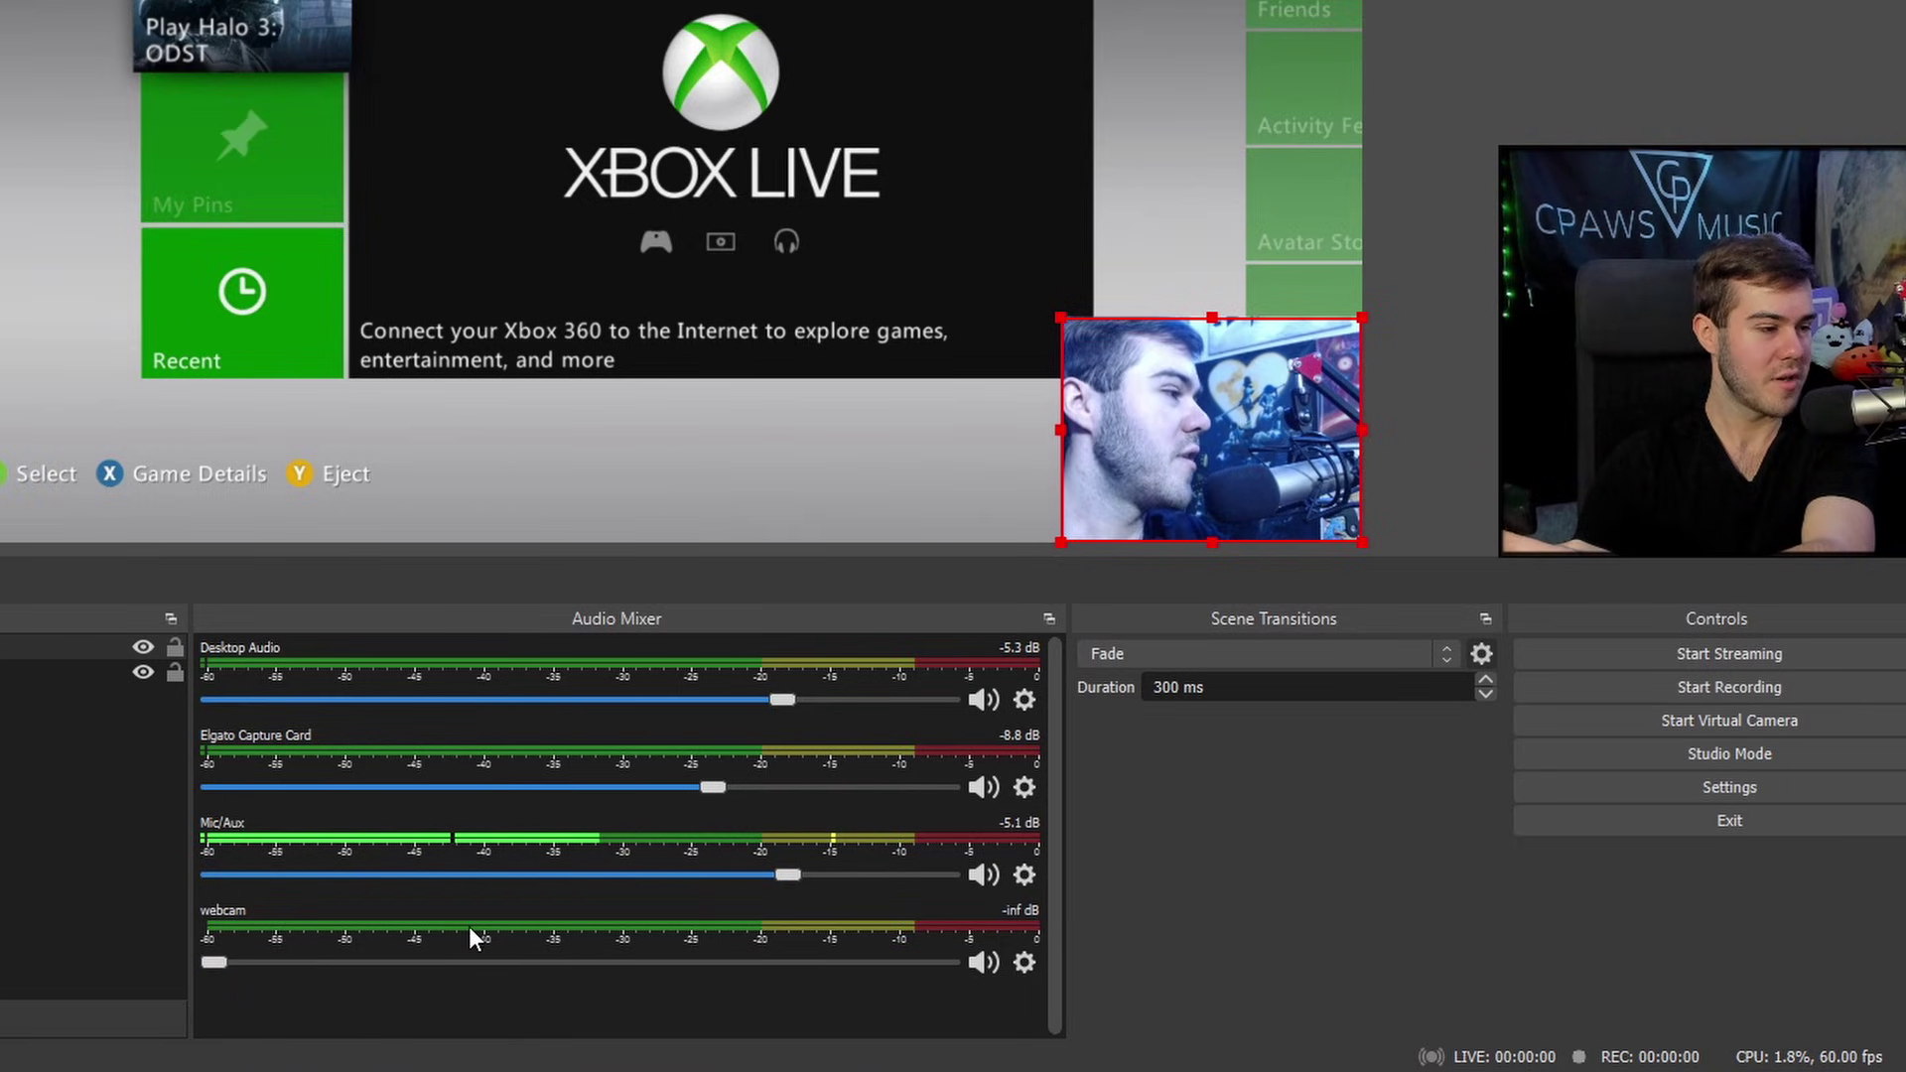
left_click(1784, 784)
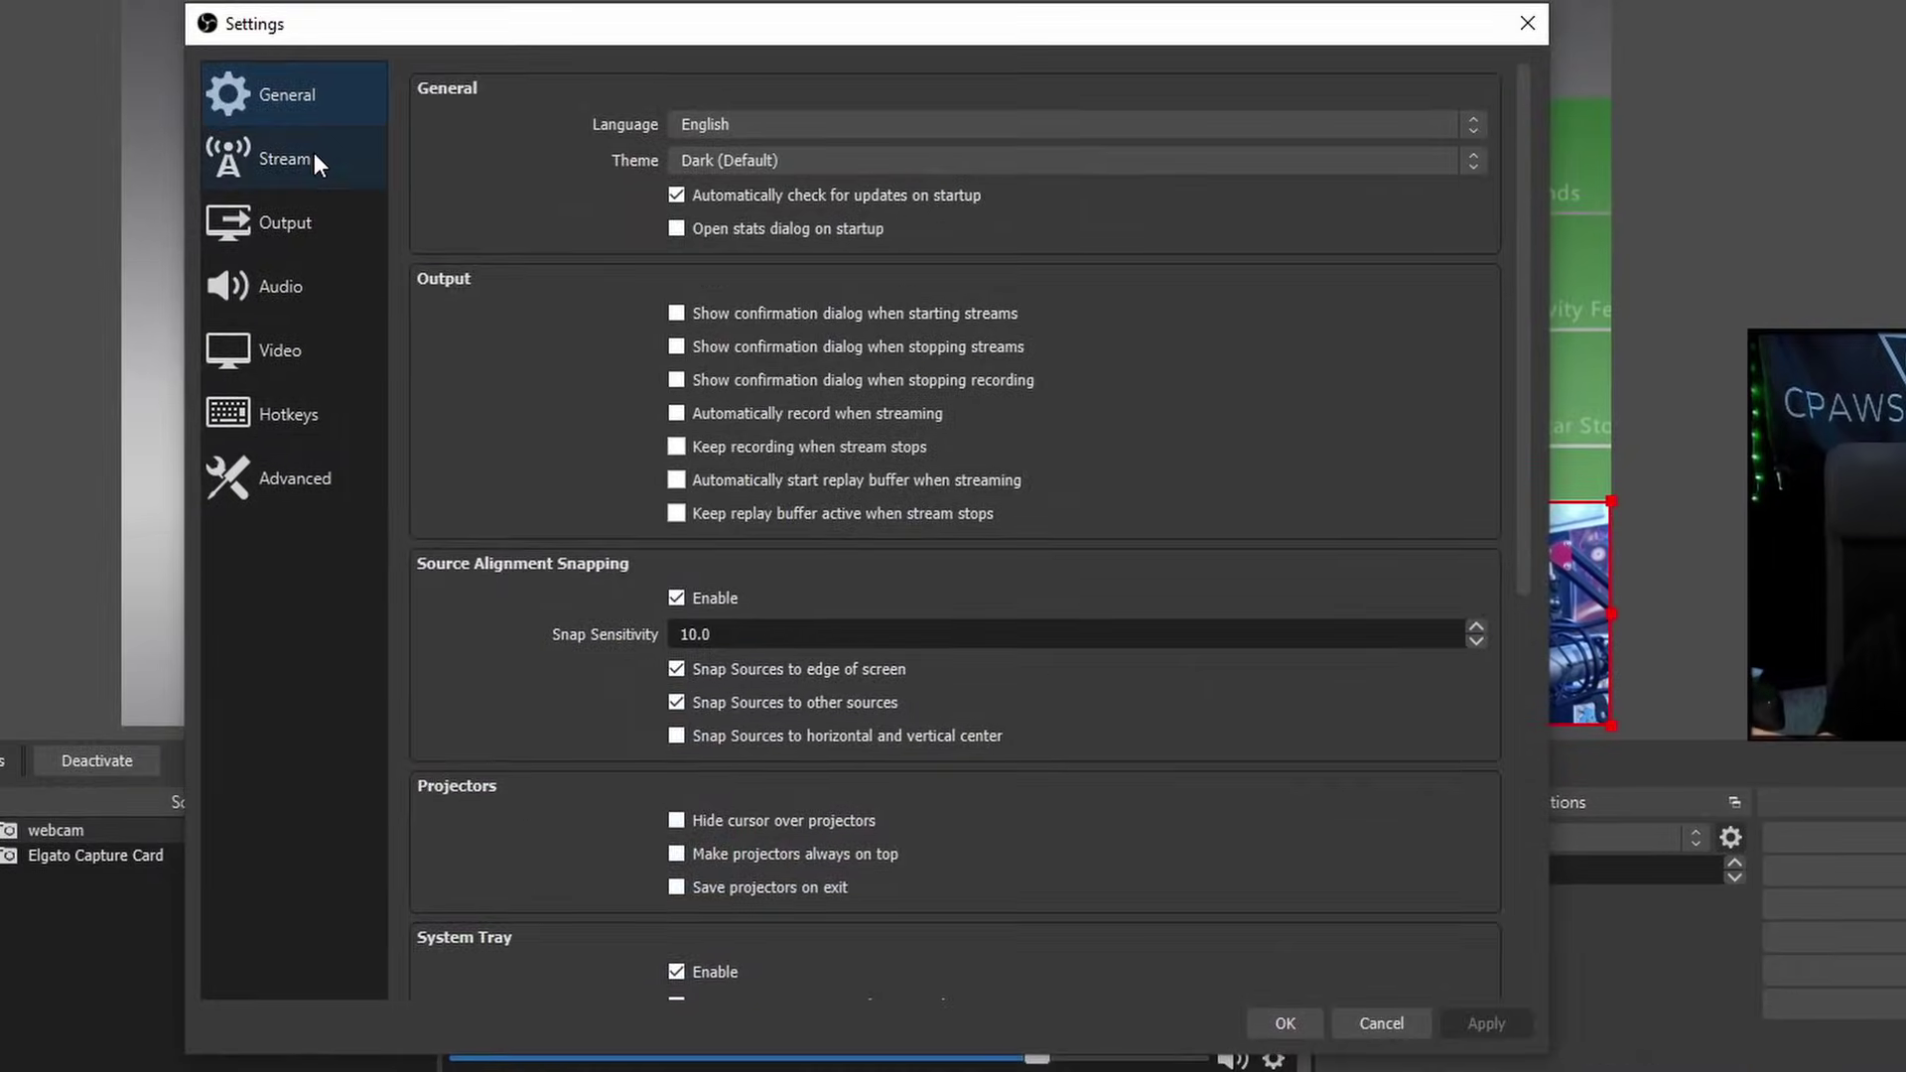
left_click(314, 155)
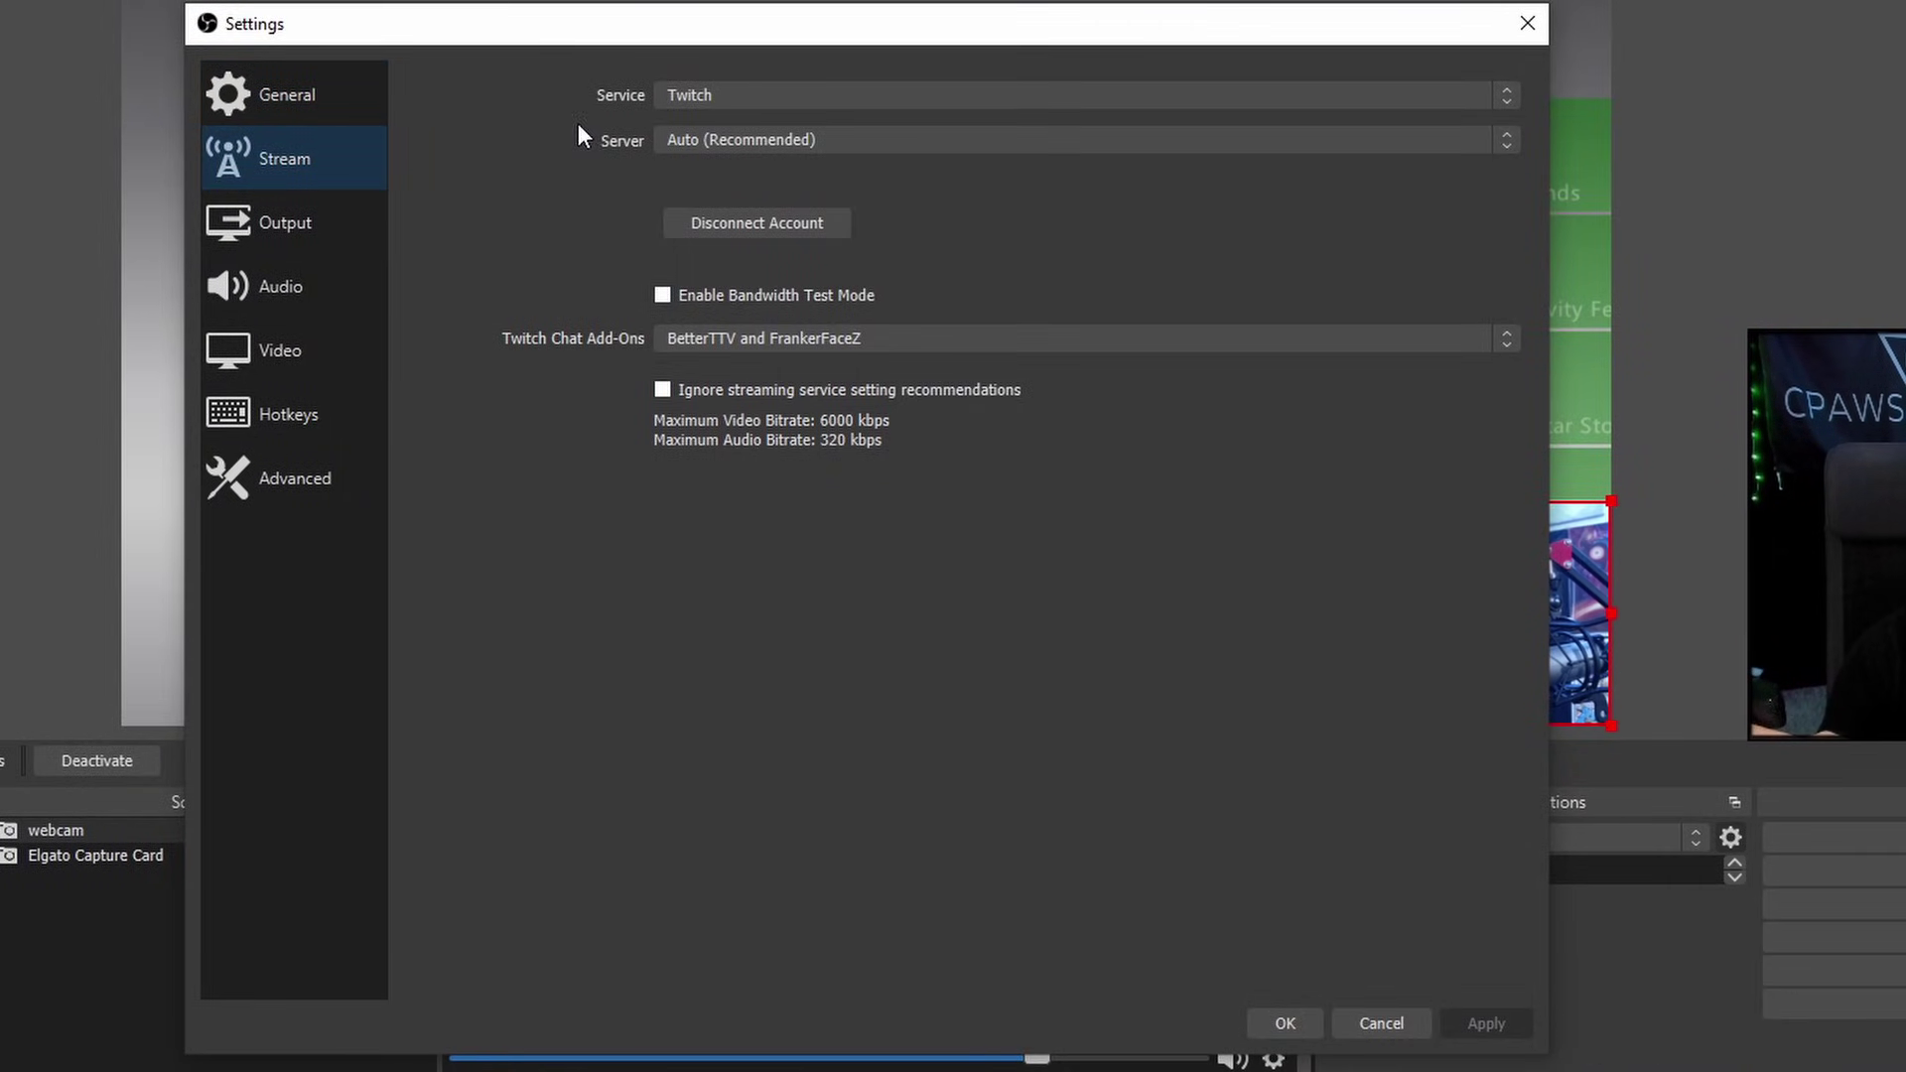
left_click(336, 216)
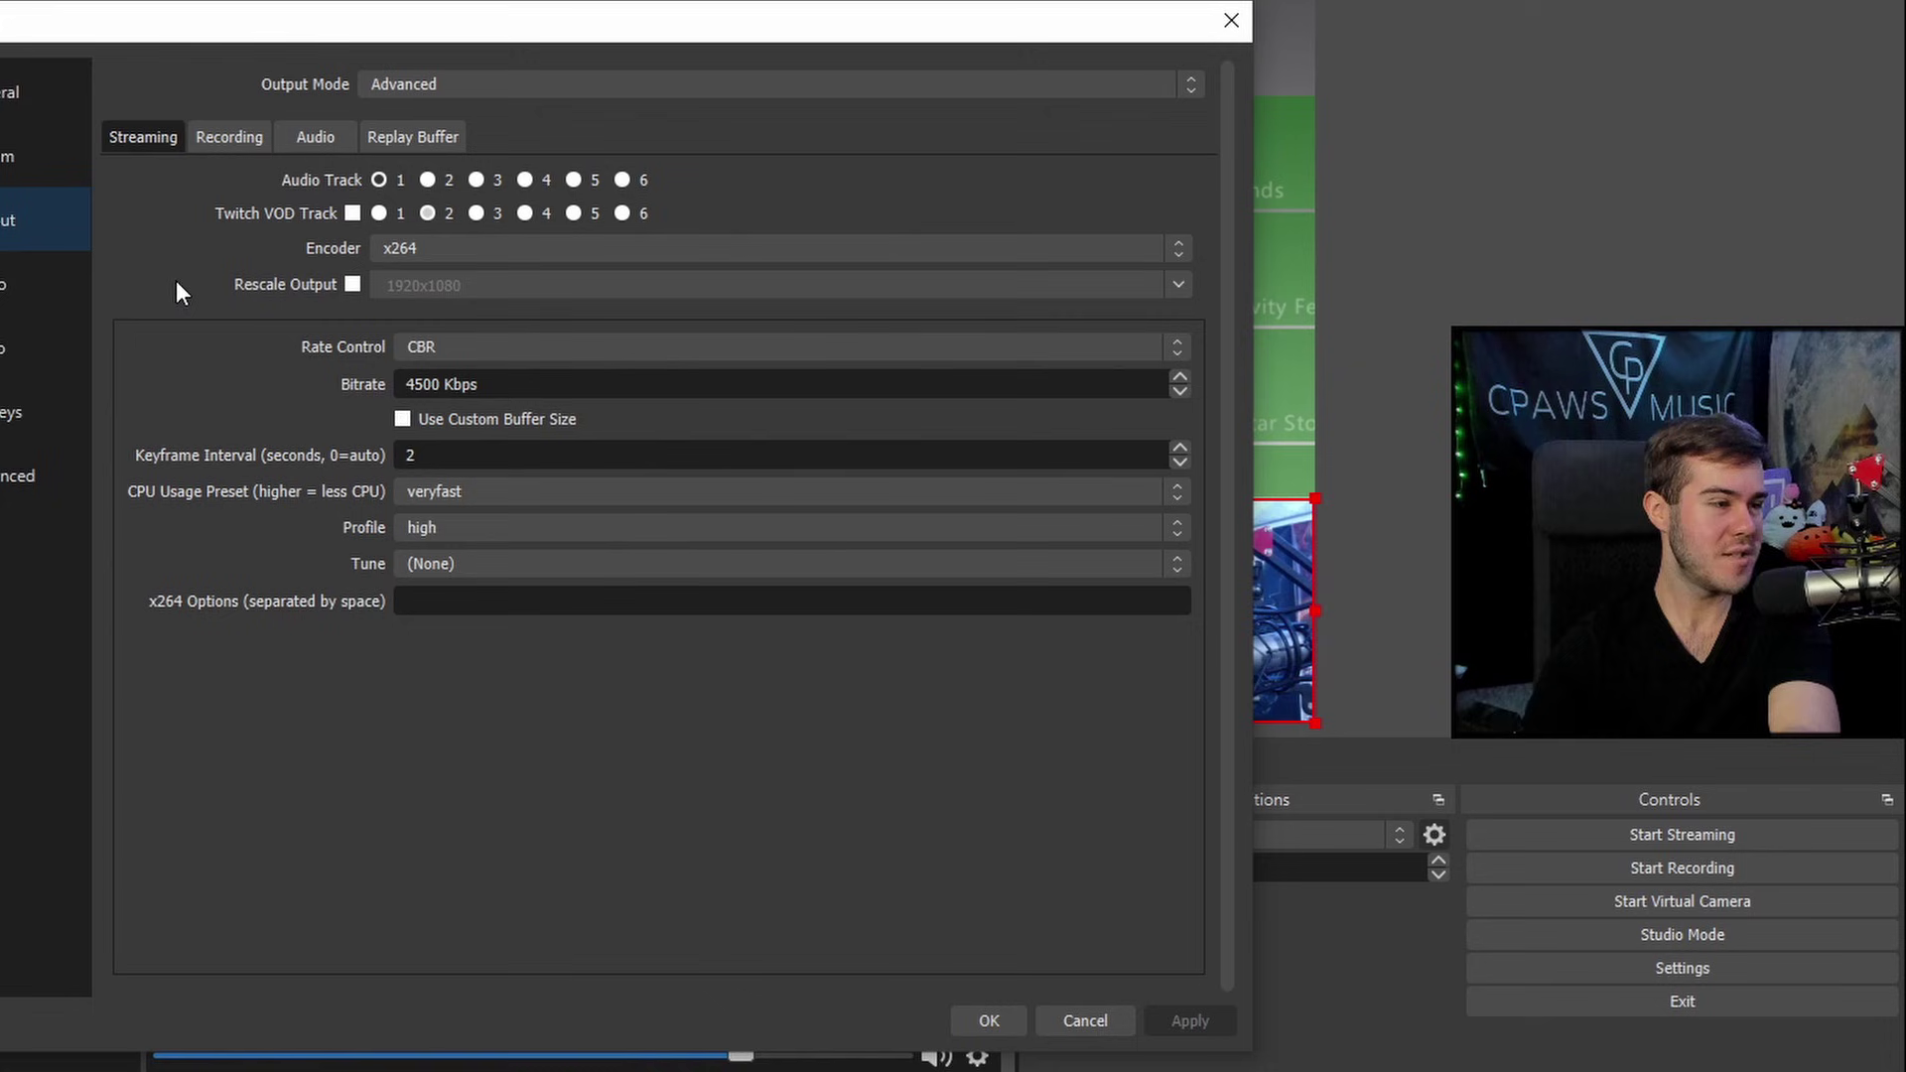
left_click(990, 1020)
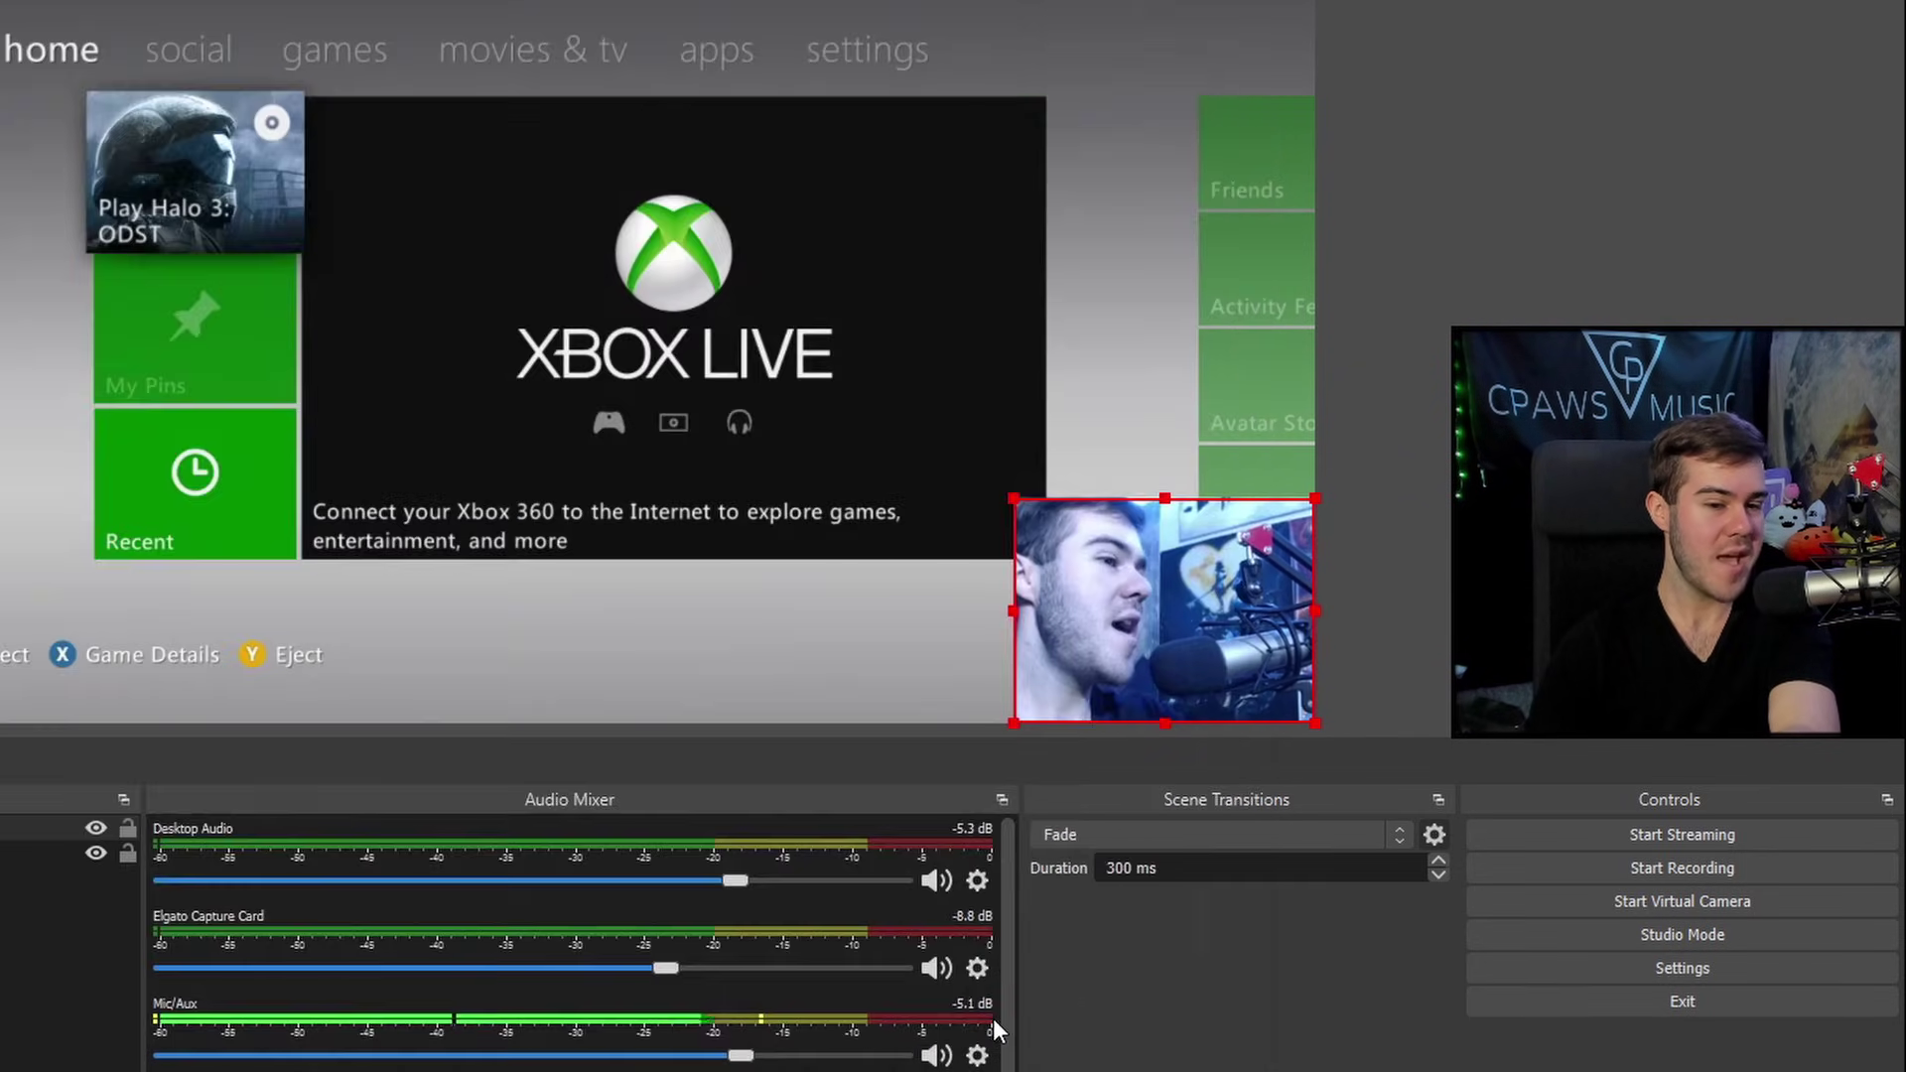